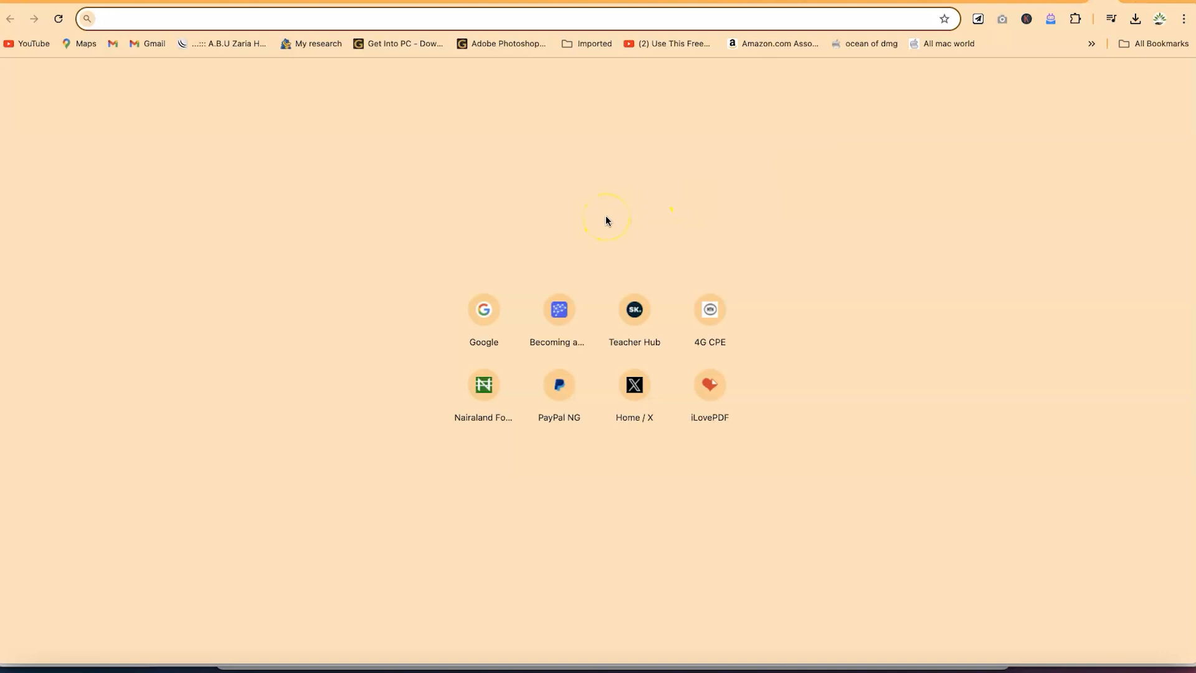
Search Google for "chatpdf" and open the ChatPDF website at chatpdf.com from the results.
key(Return)
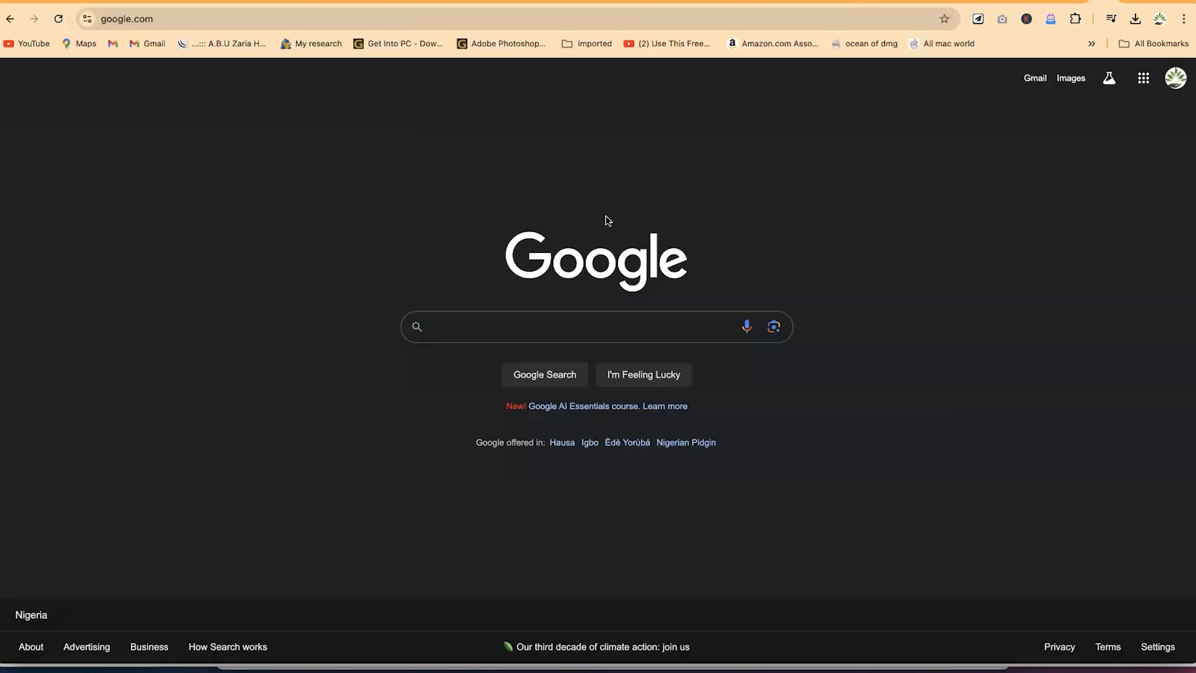
text(chat)
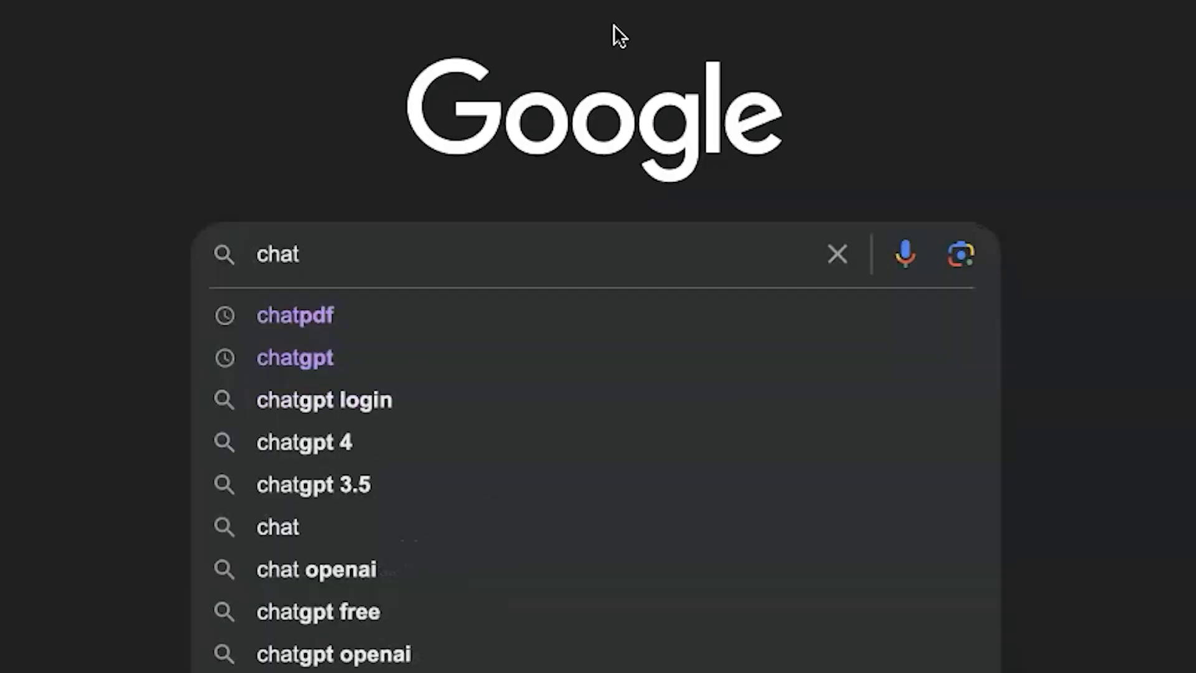
text(pdf)
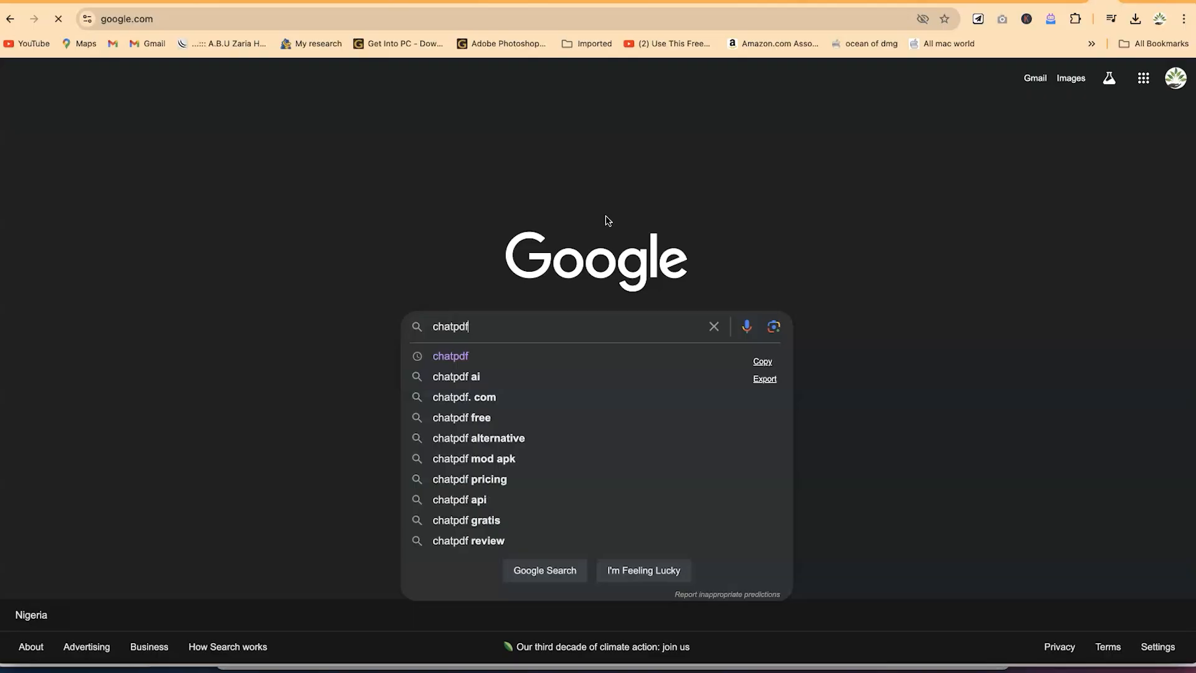
key(Return)
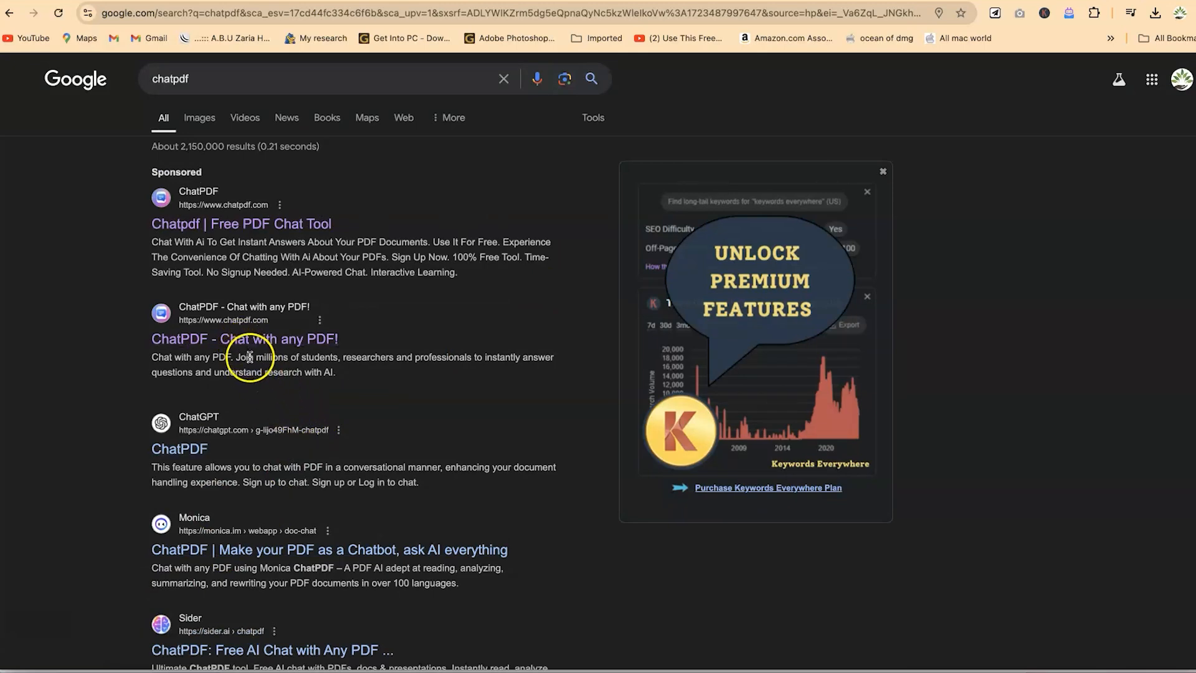
click(240, 340)
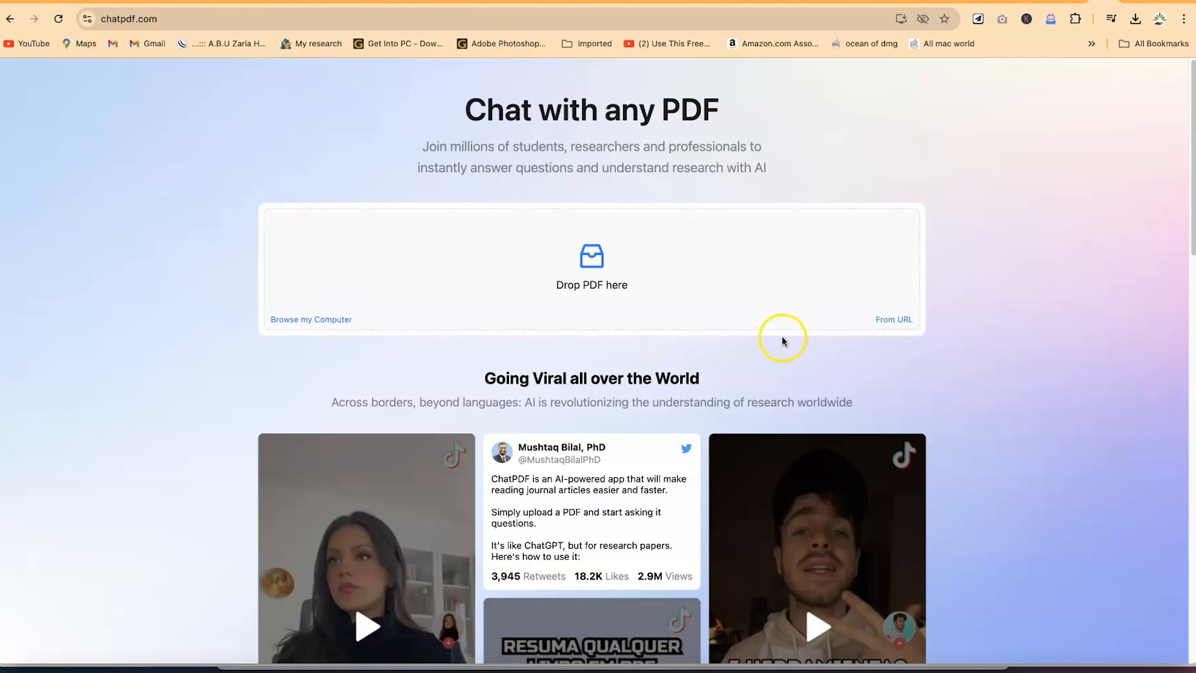
Look over the ChatPDF home page, including the "ChatPDF in a Nutshell" feature overview, and return to the upload area.
scroll(783, 341, down, 1)
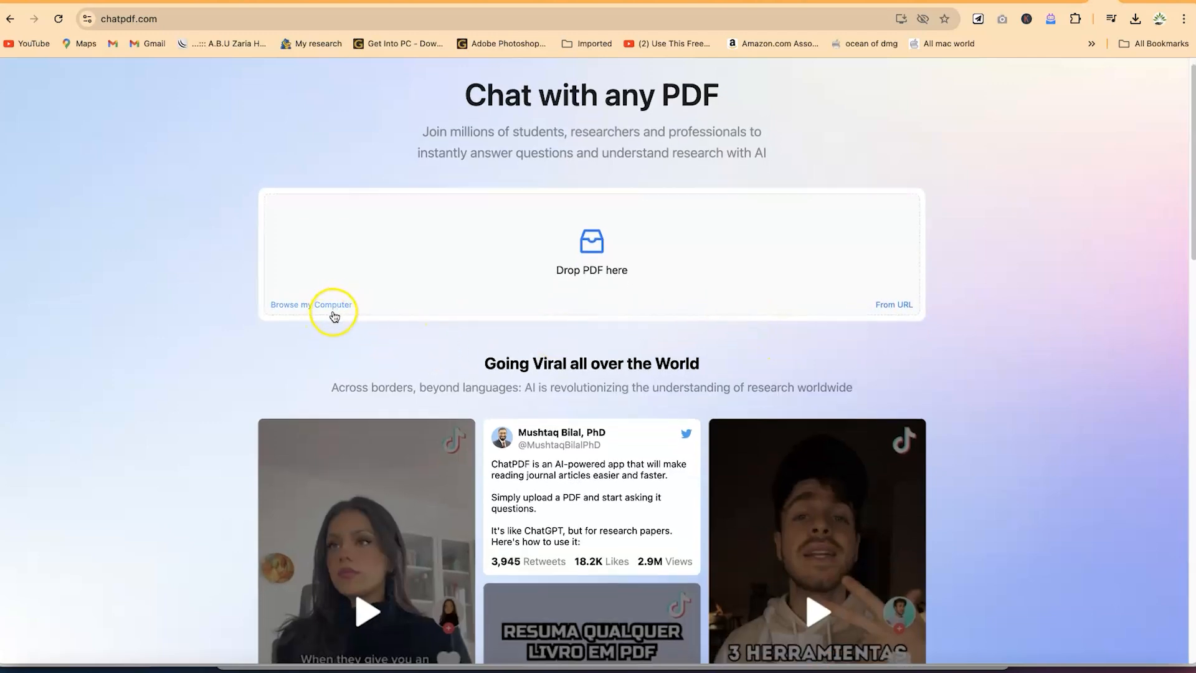
scroll(353, 306, down, 15)
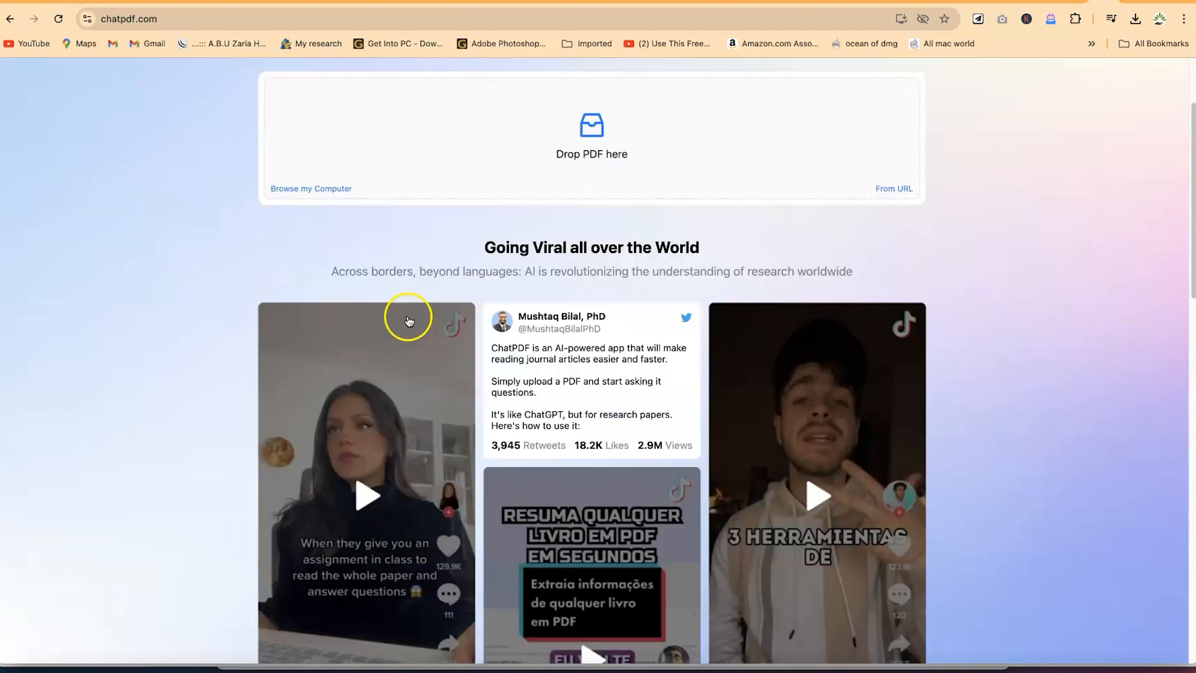
scroll(466, 351, down, 2)
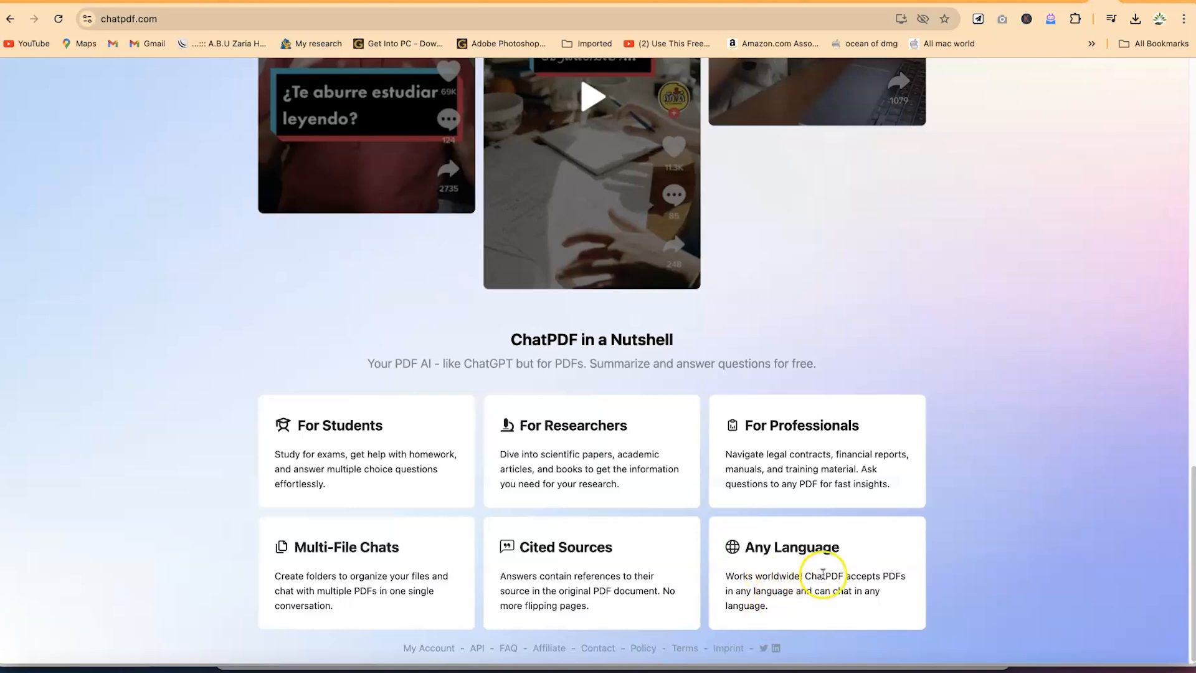
scroll(790, 542, up, 10)
scroll(790, 540, up, 10)
scroll(757, 534, up, 1)
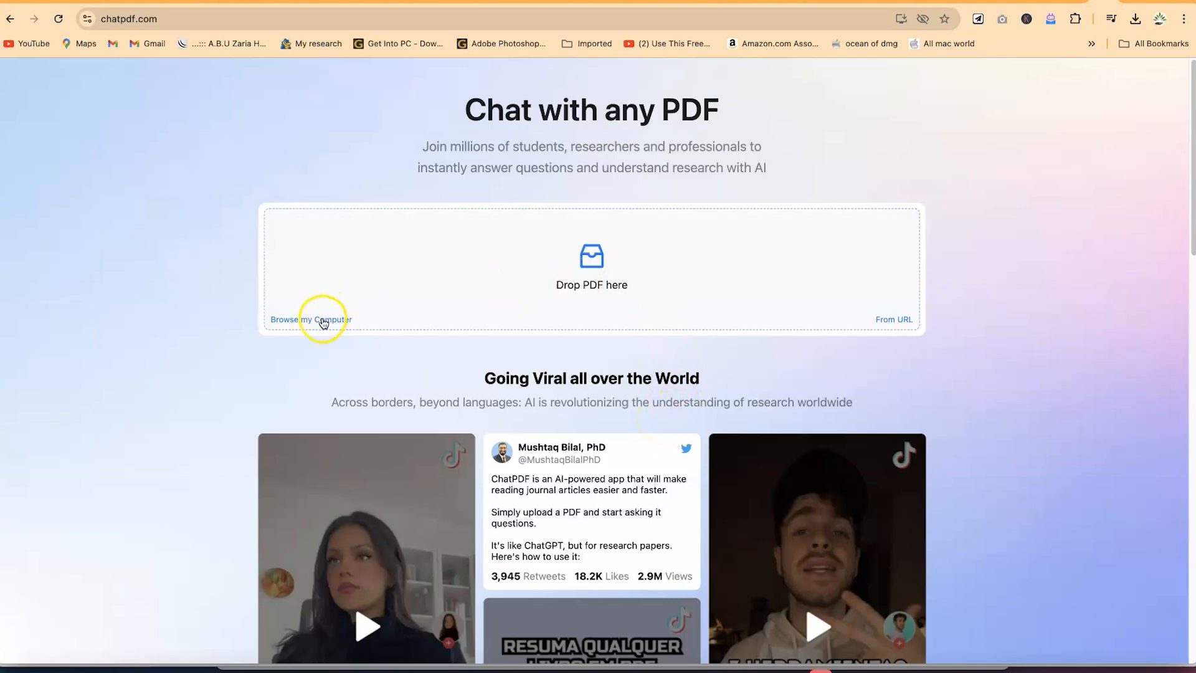
click(592, 266)
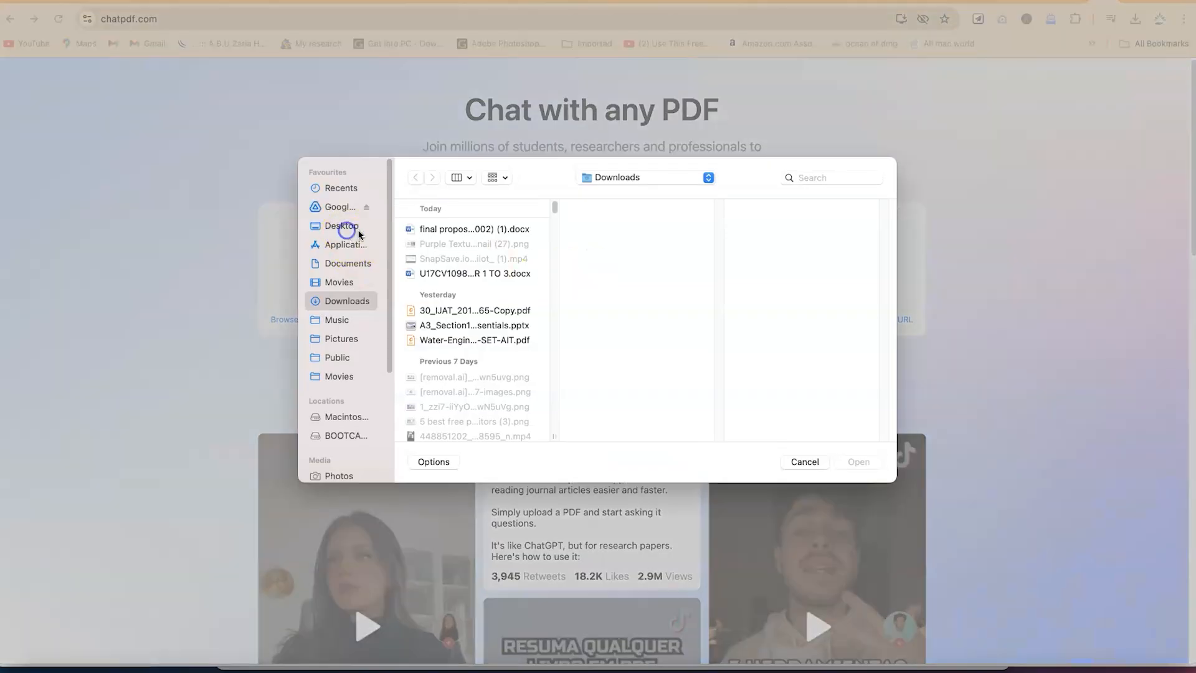
click(347, 230)
click(476, 300)
click(622, 232)
click(792, 228)
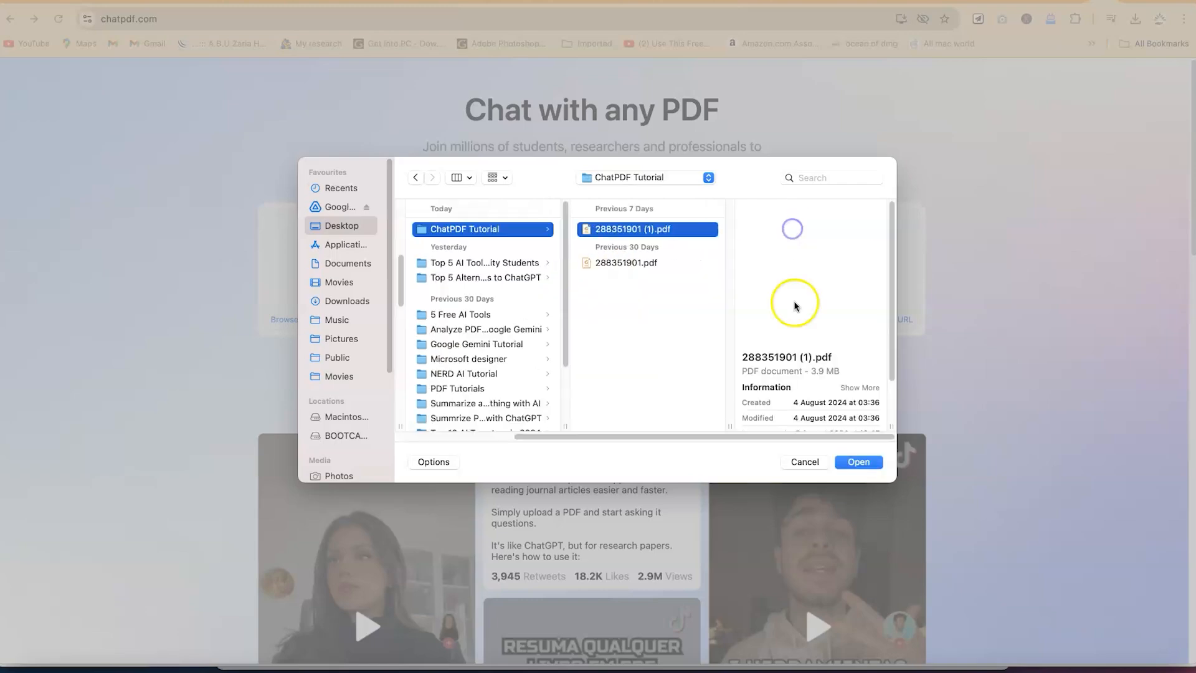
click(858, 462)
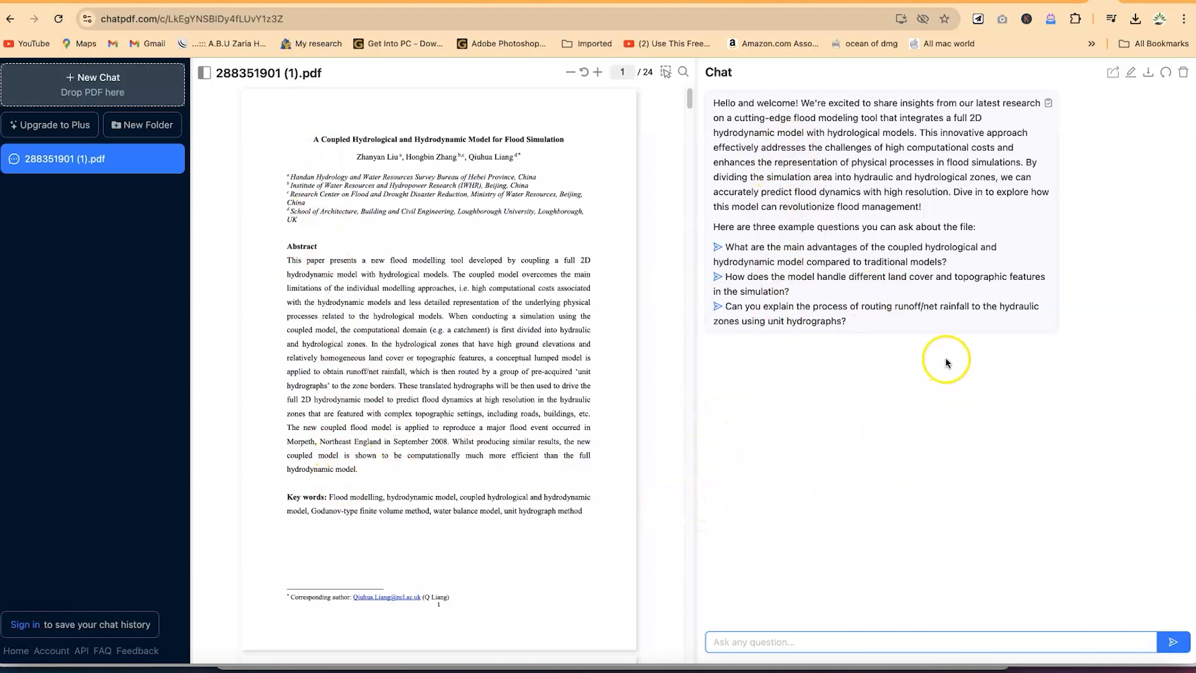
Ask the chat "Can you summarize the main findings of this research paper?".
click(972, 636)
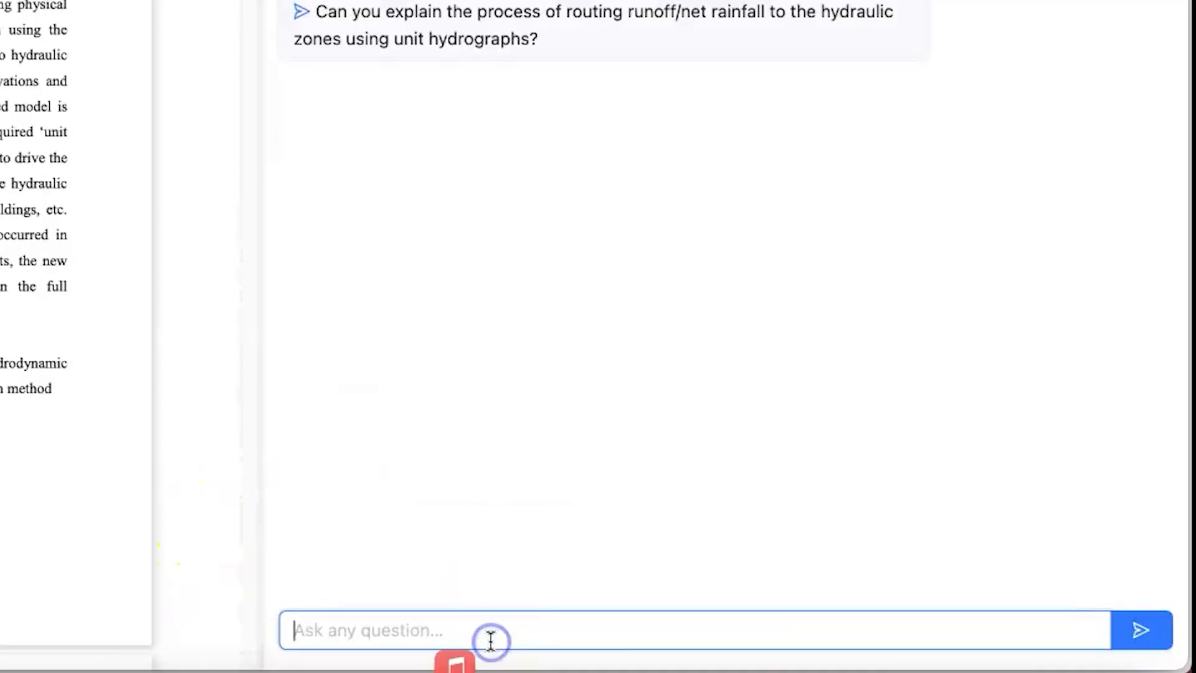
text(Can you summarize the main findings of this research paper?)
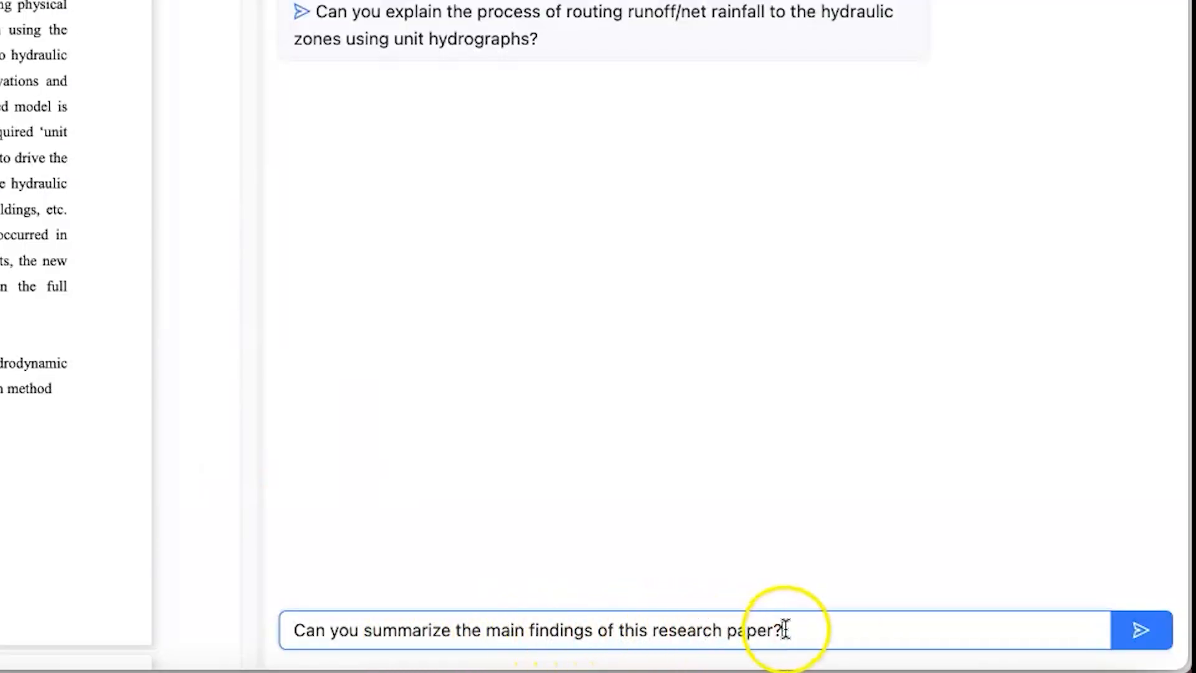
key(Return)
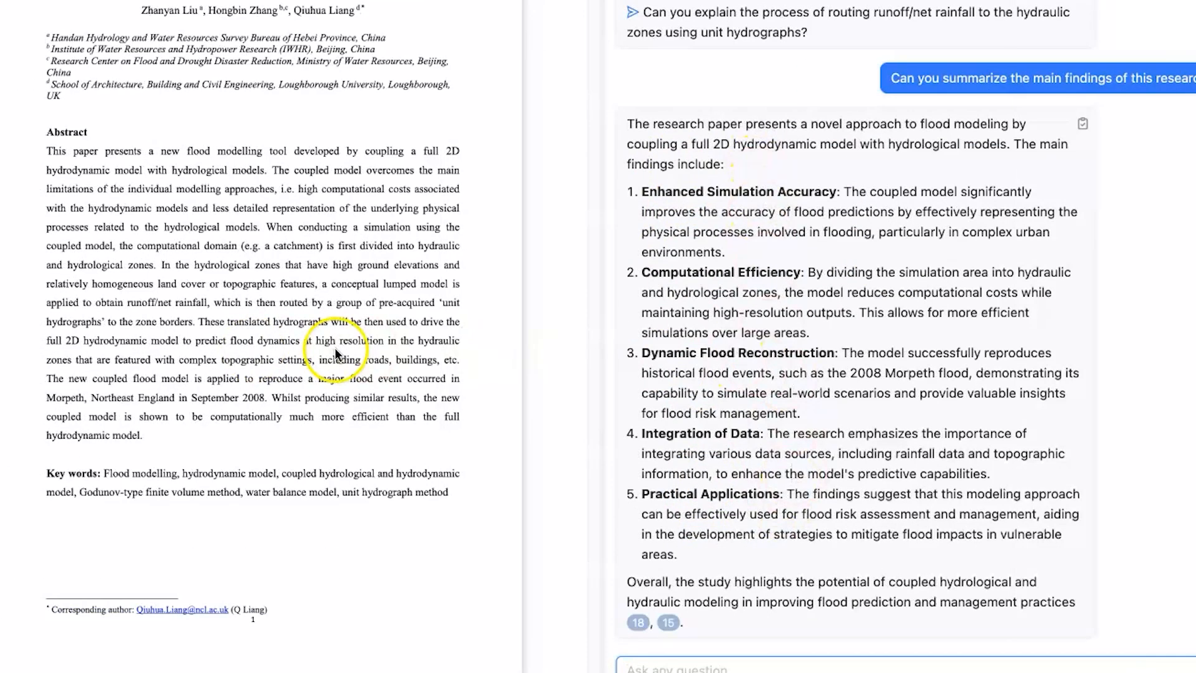
Skim the uploaded paper's pages, including its introduction, equations, data tables and figures, to compare them with the summary.
scroll(255, 349, down, 7)
scroll(337, 350, down, 10)
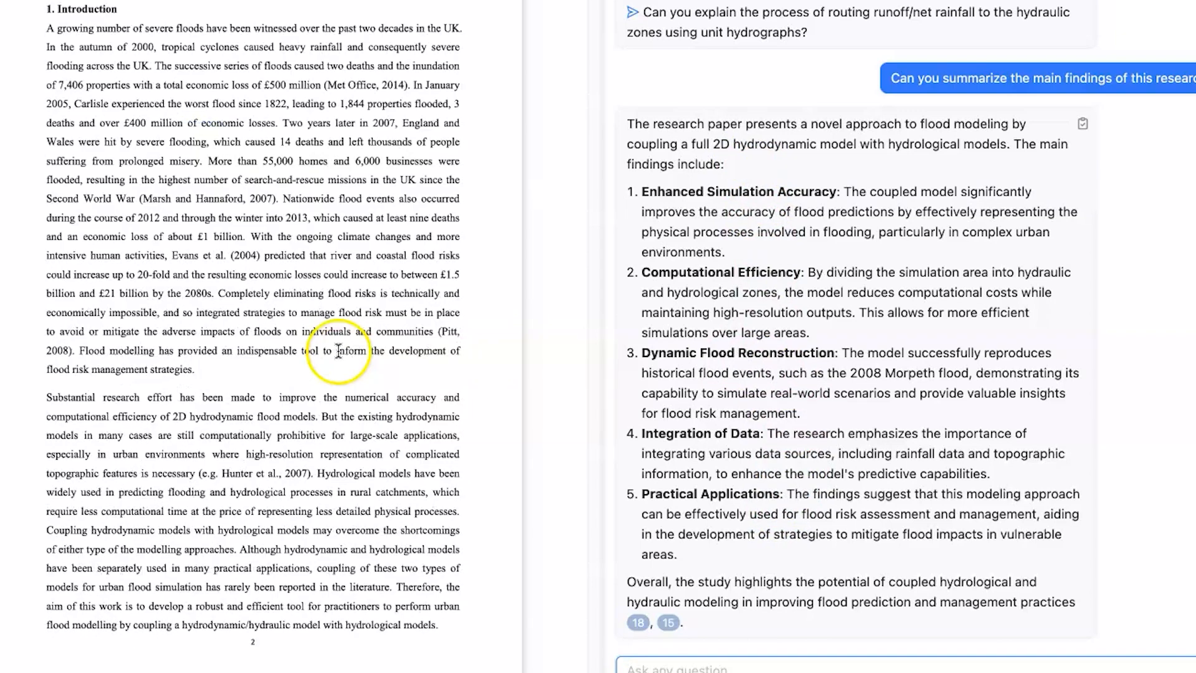
scroll(337, 349, down, 20)
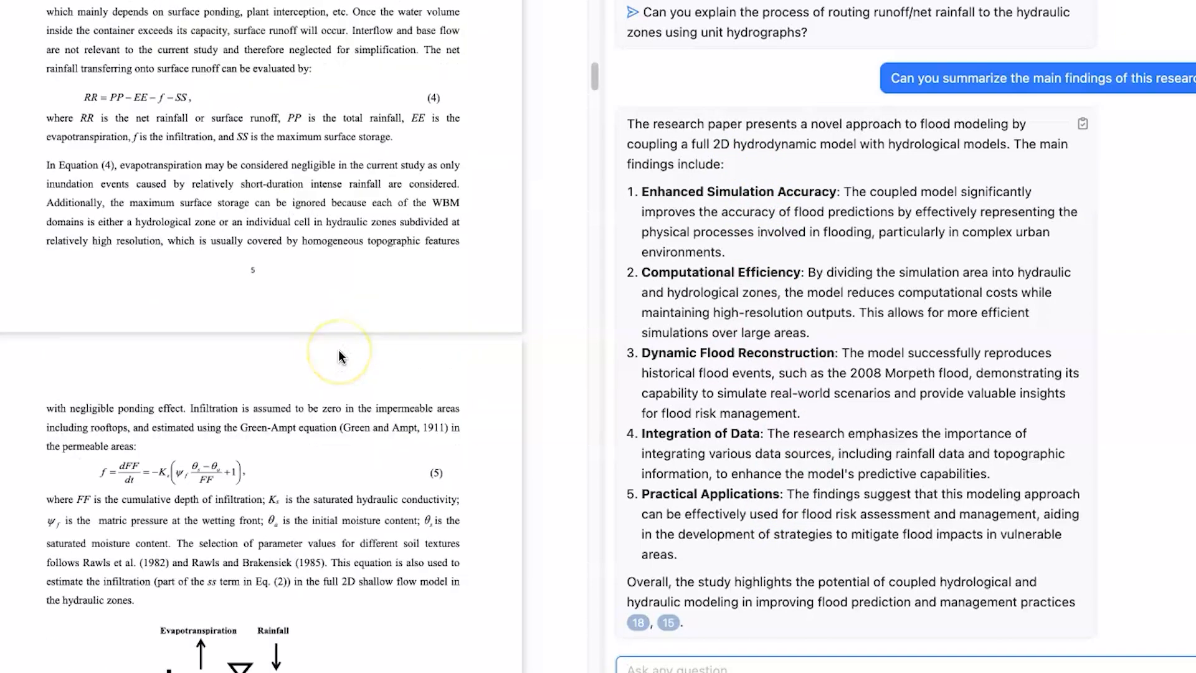
scroll(338, 349, down, 20)
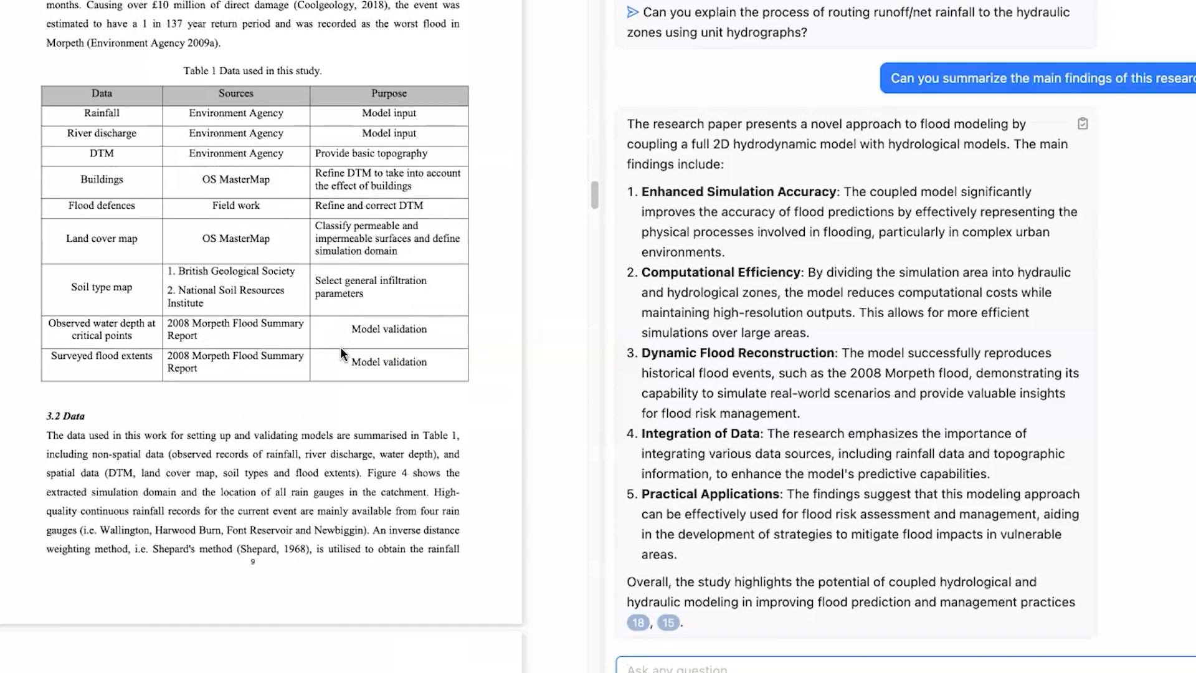
scroll(342, 355, down, 15)
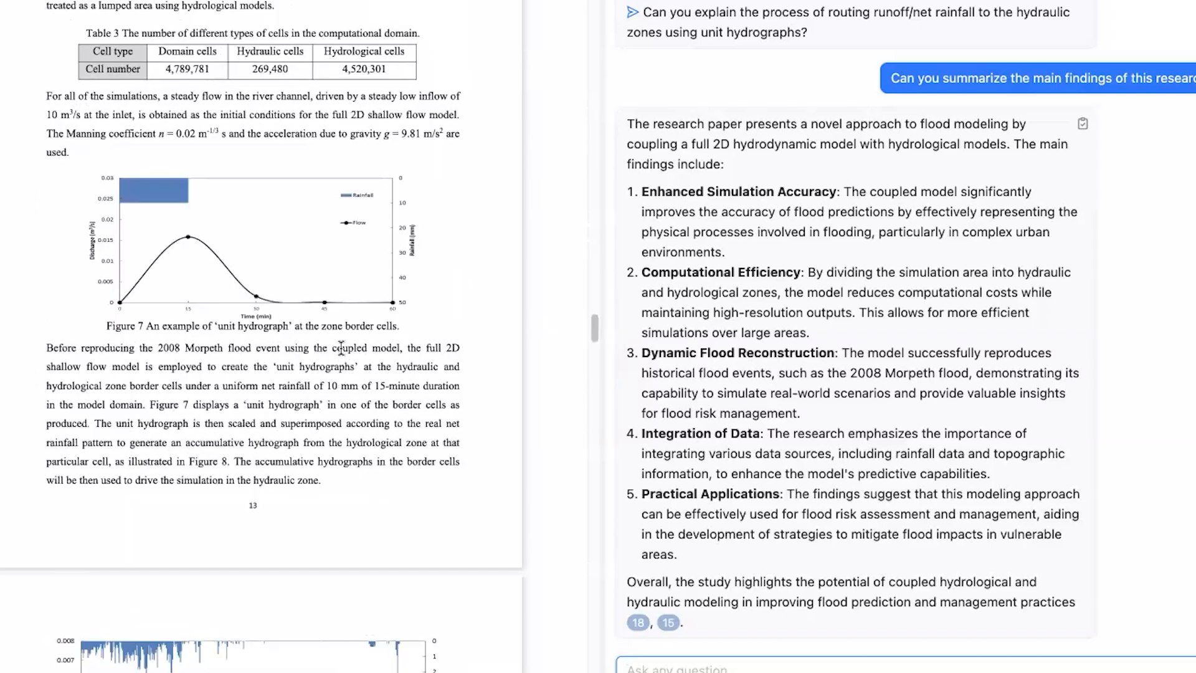
scroll(341, 347, up, 20)
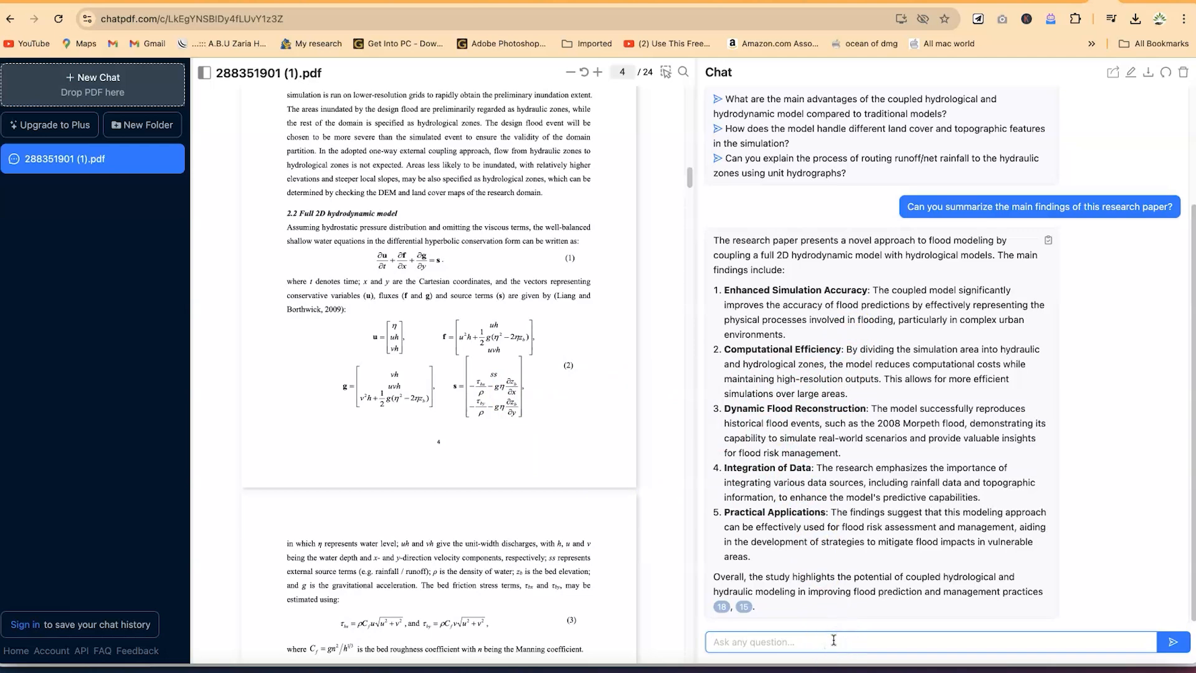
Ask the chat "what is the main aim of this paper?".
text(what is the main aim of this)
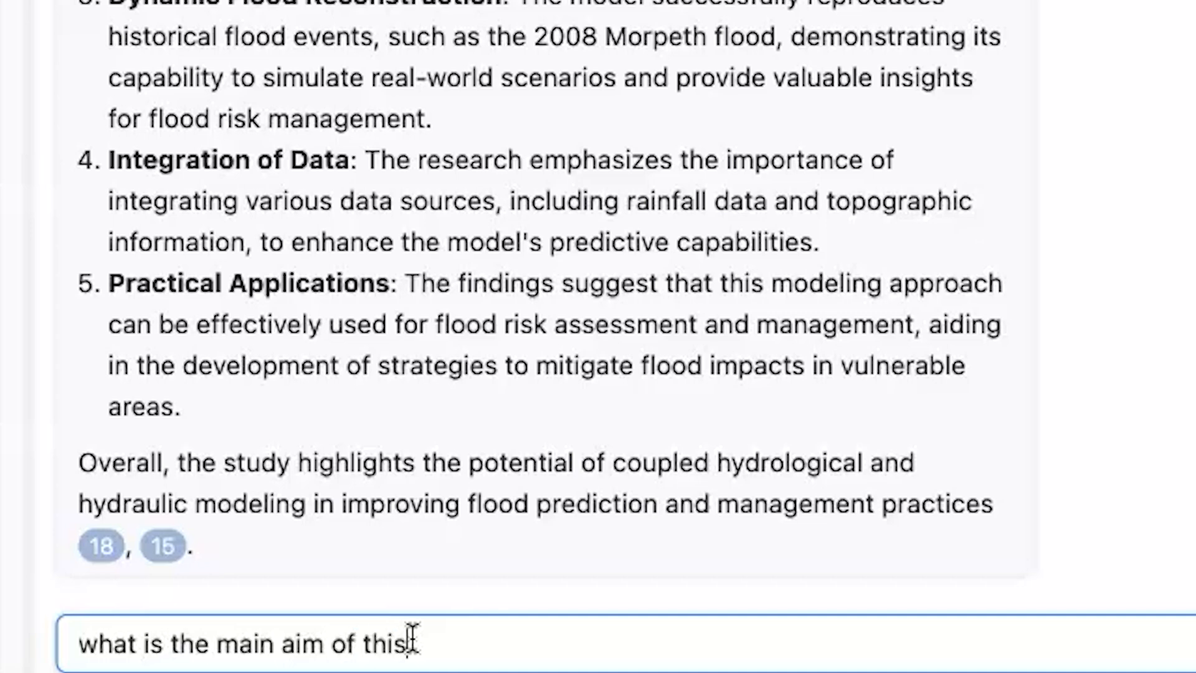
text(?)
key(Return)
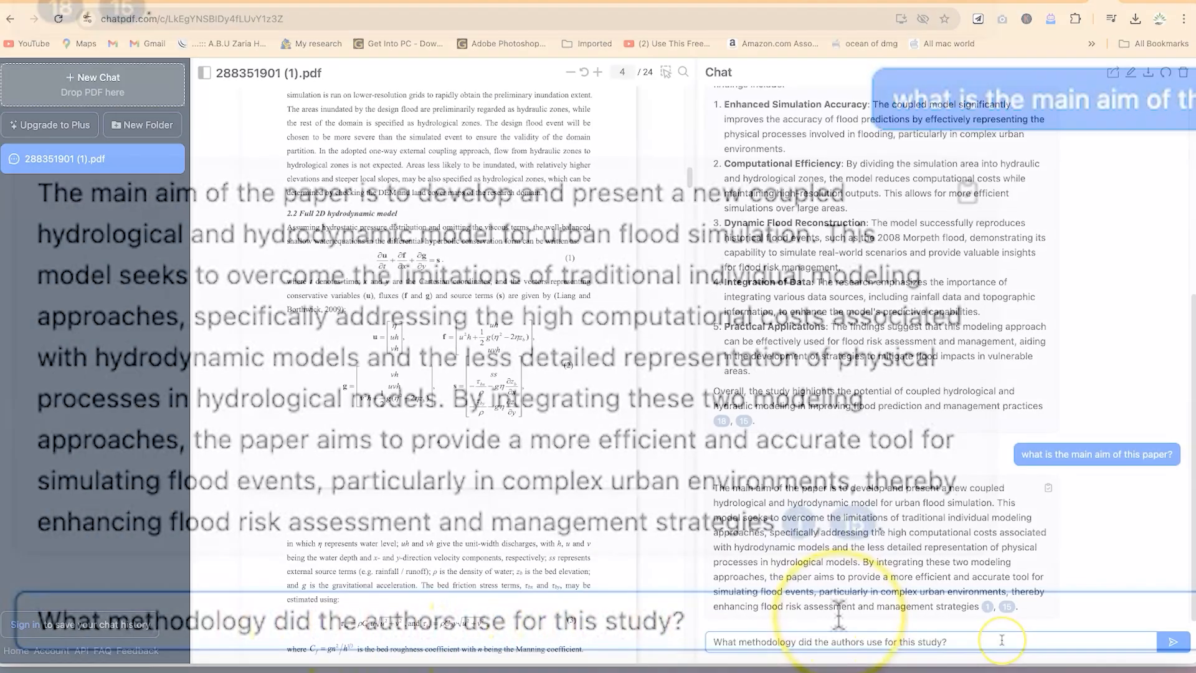
Ask "What methodology did the authors use for this study?" and "Can you explain the significance of the results discussed in the discussion section?".
key(Return)
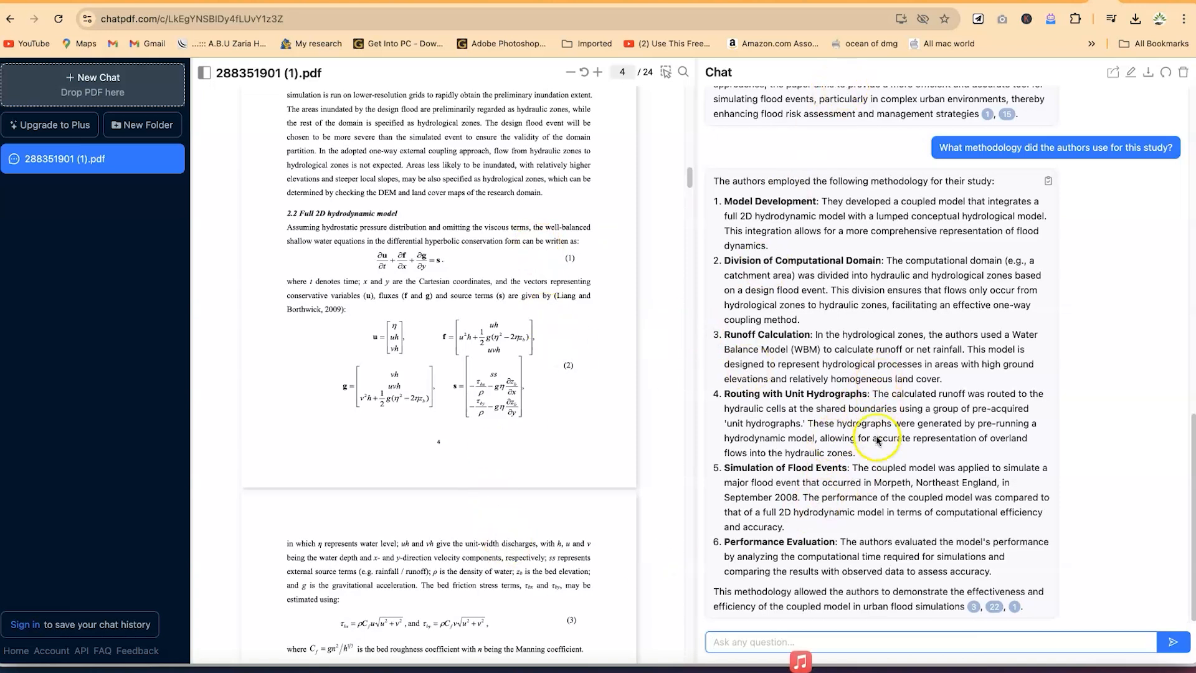
text(Can you explain the significance of the results discussed in the discussion section?)
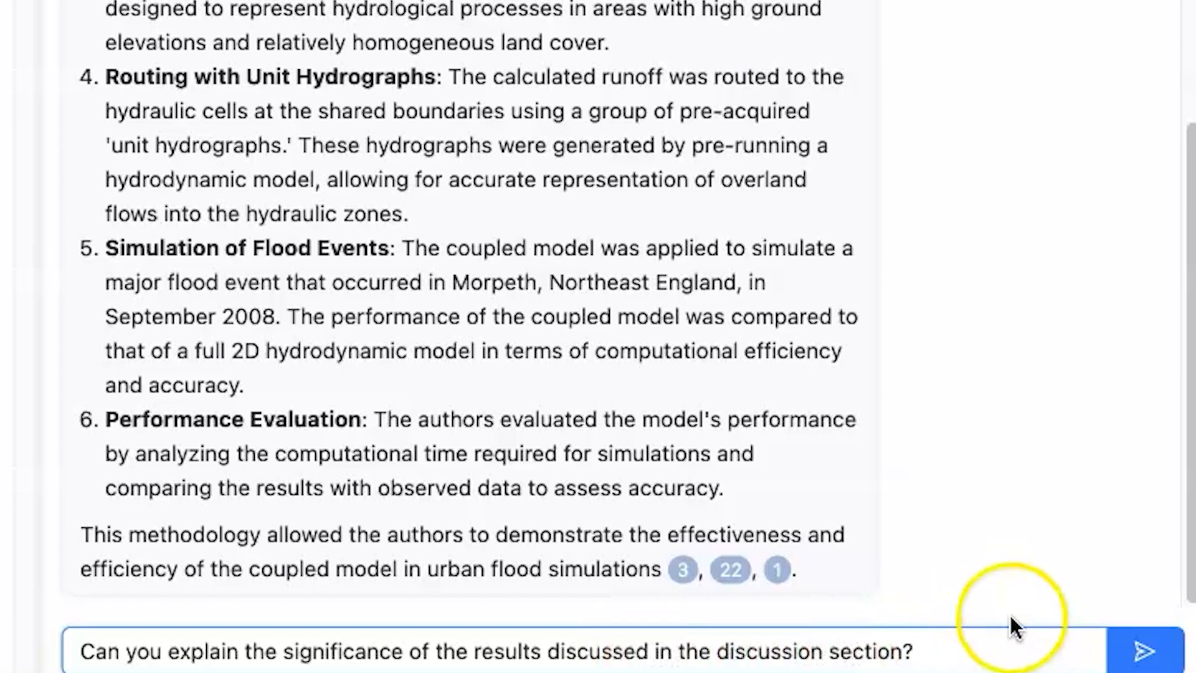
click(1145, 652)
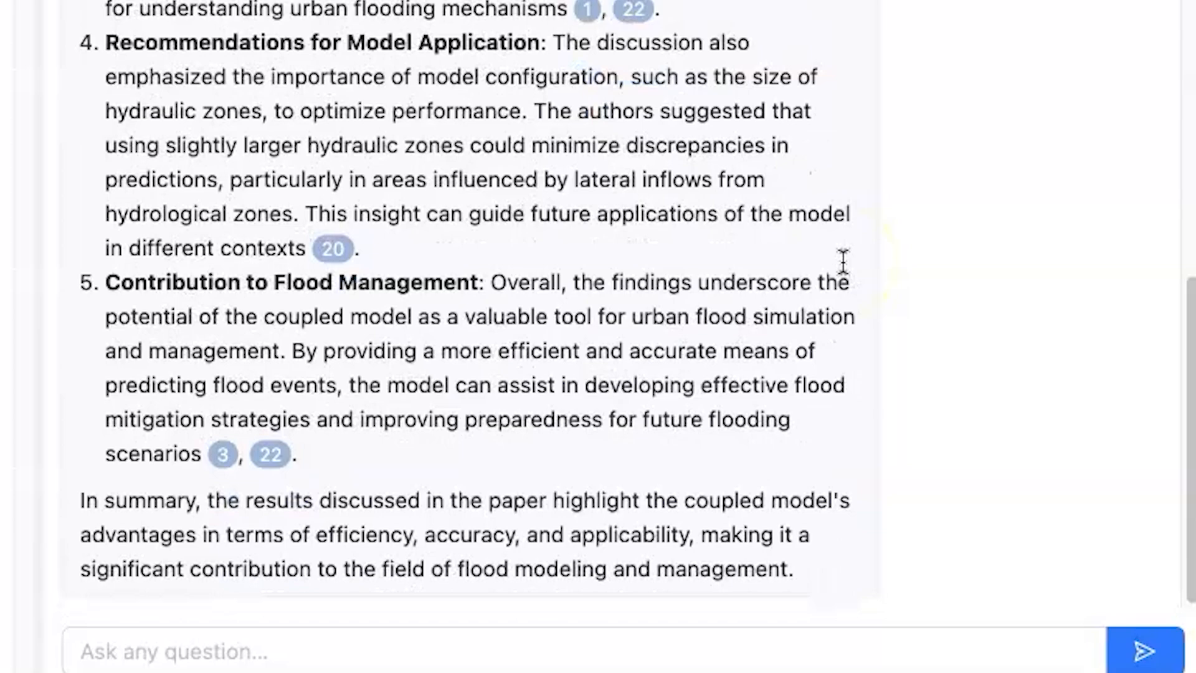
Review the chat answers and their page citations, trying the page 18 reference under the main findings summary.
scroll(843, 262, up, 5)
scroll(214, 299, down, 5)
scroll(676, 227, up, 10)
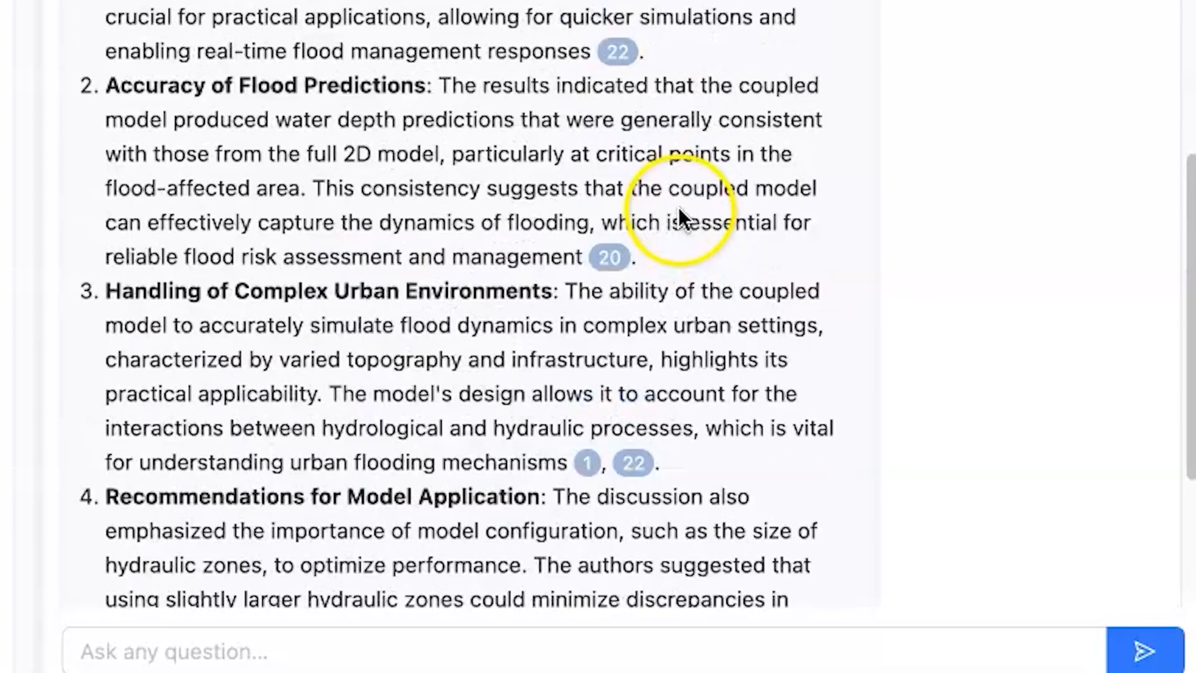
scroll(680, 203, up, 15)
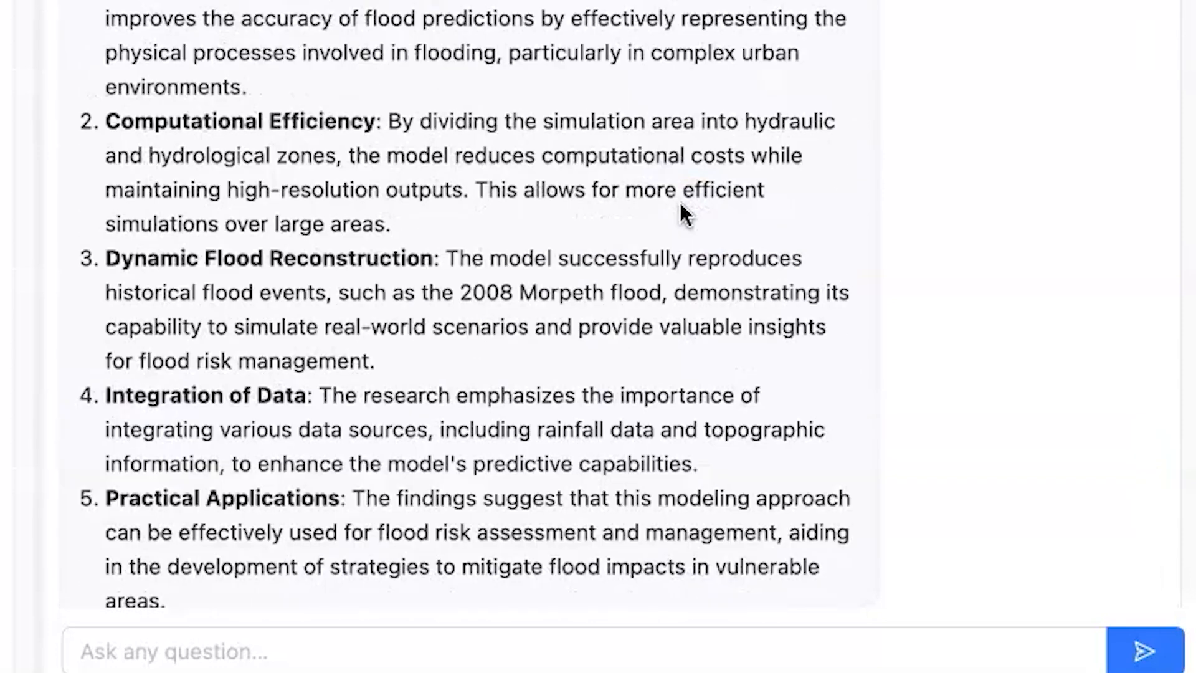
scroll(682, 208, down, 10)
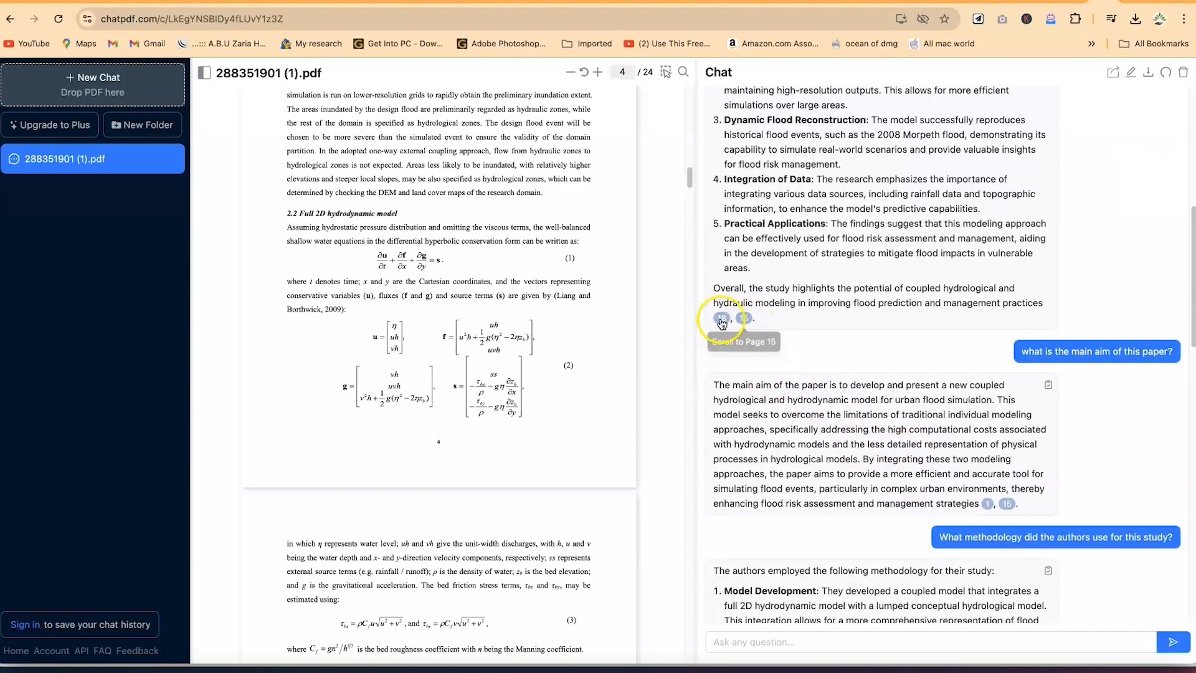
click(722, 319)
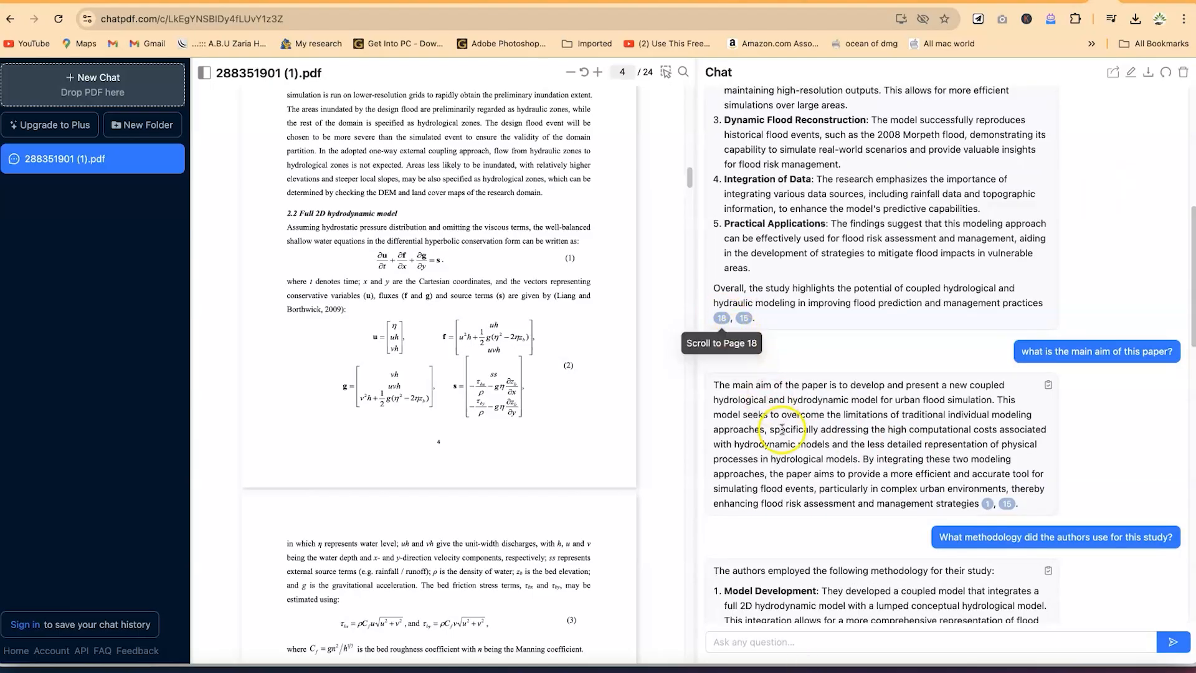
scroll(810, 424, down, 1)
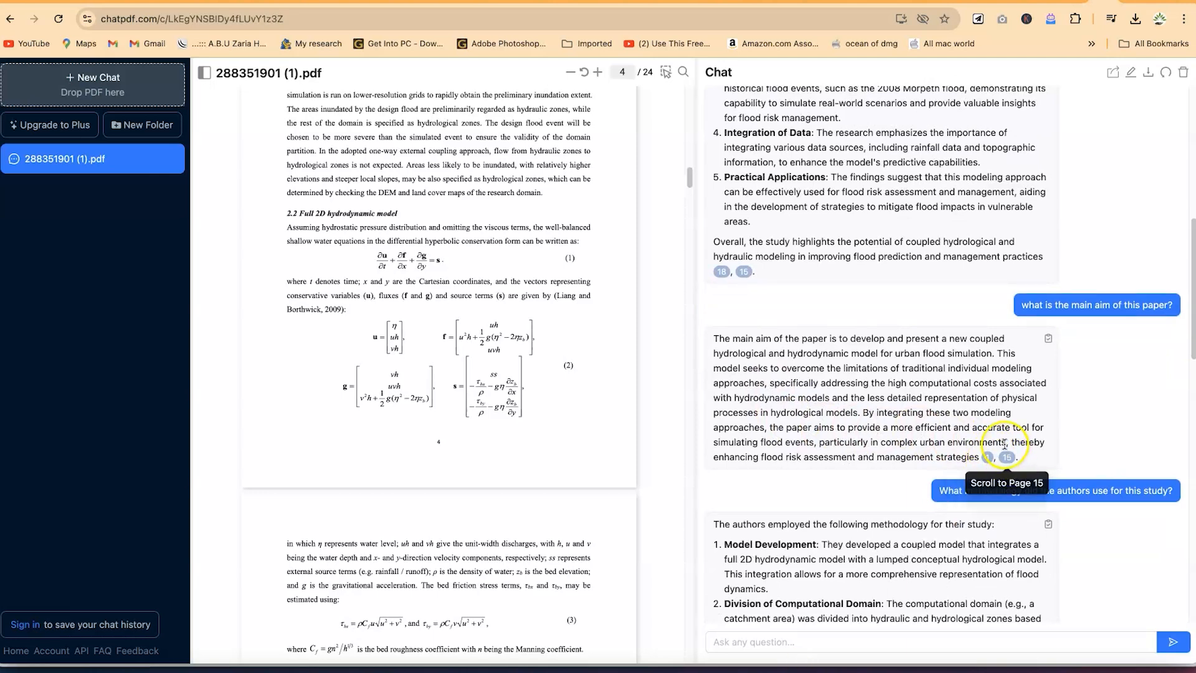
scroll(860, 312, down, 2)
scroll(810, 361, down, 10)
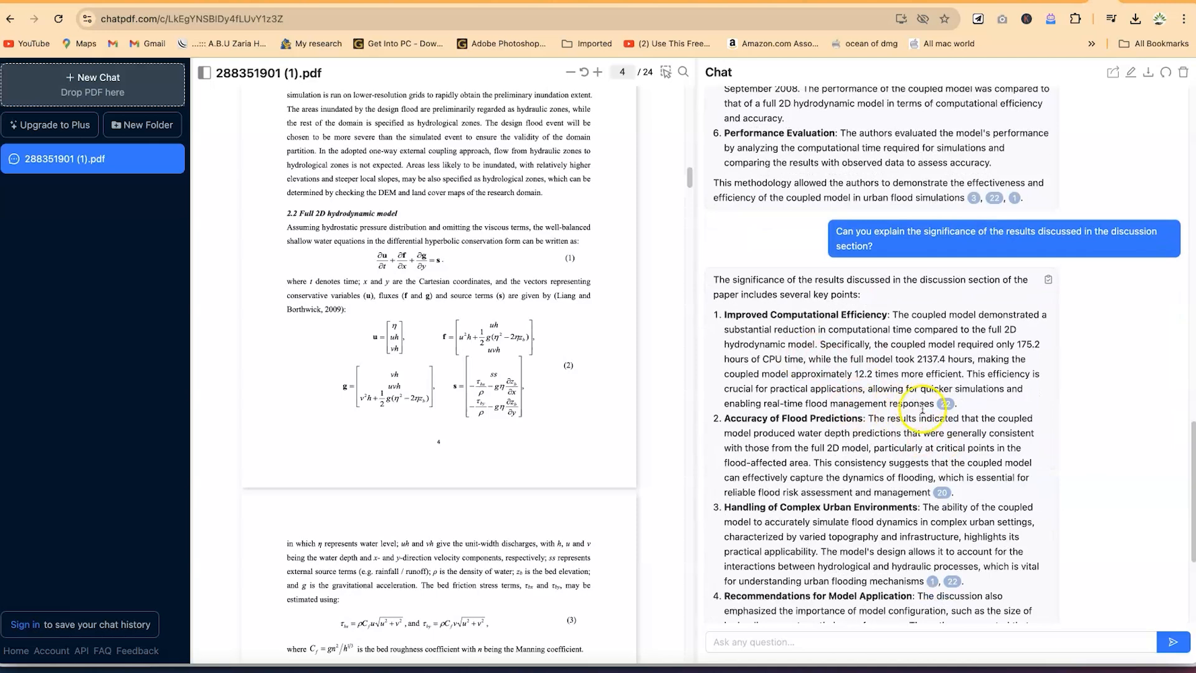
Follow the page 22, 20 and 1 citations in the discussion-results answer to check their source passages in the PDF.
click(946, 404)
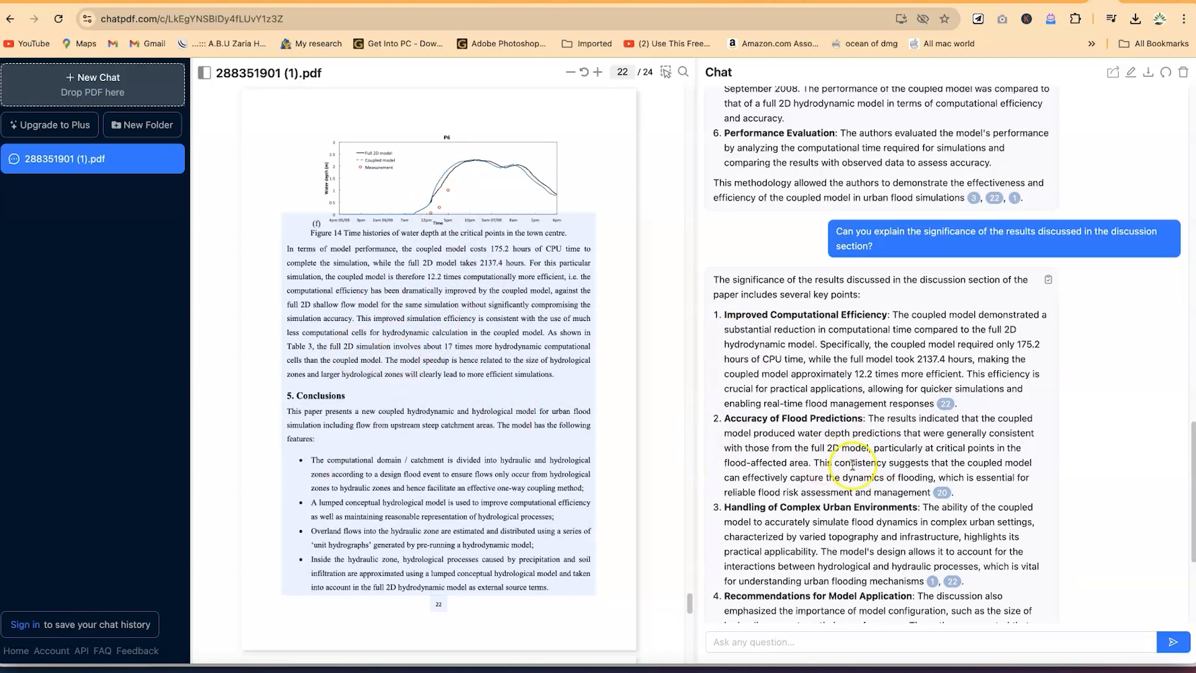
click(943, 493)
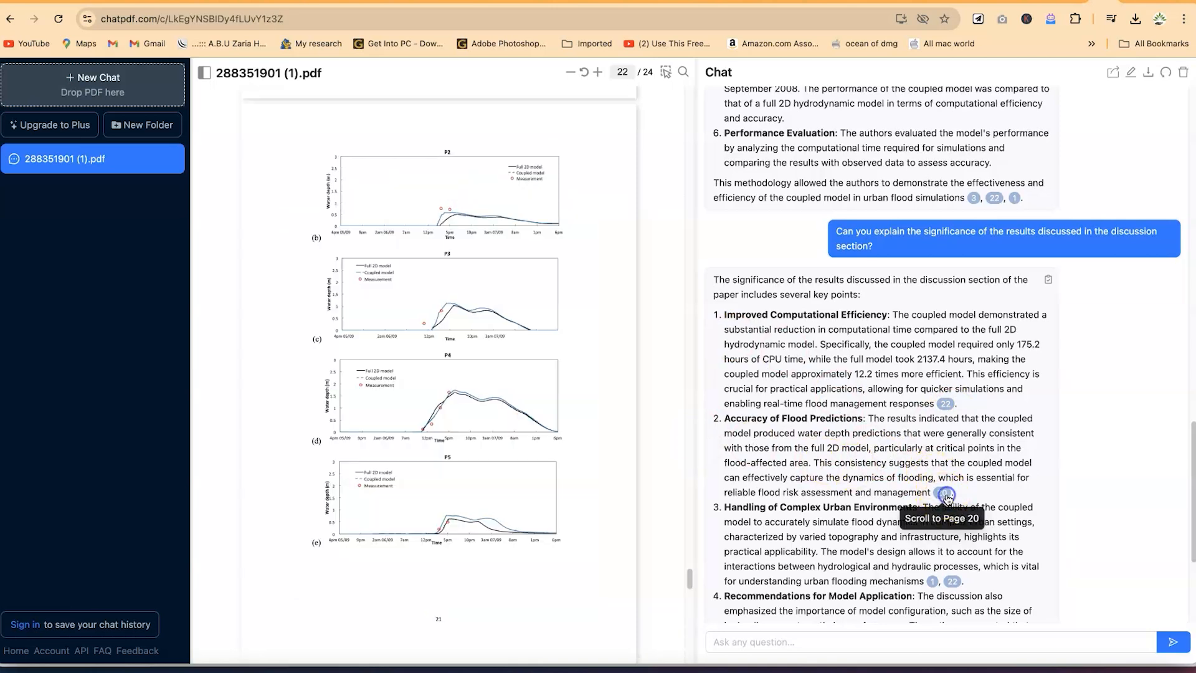
scroll(947, 492, down, 3)
click(957, 364)
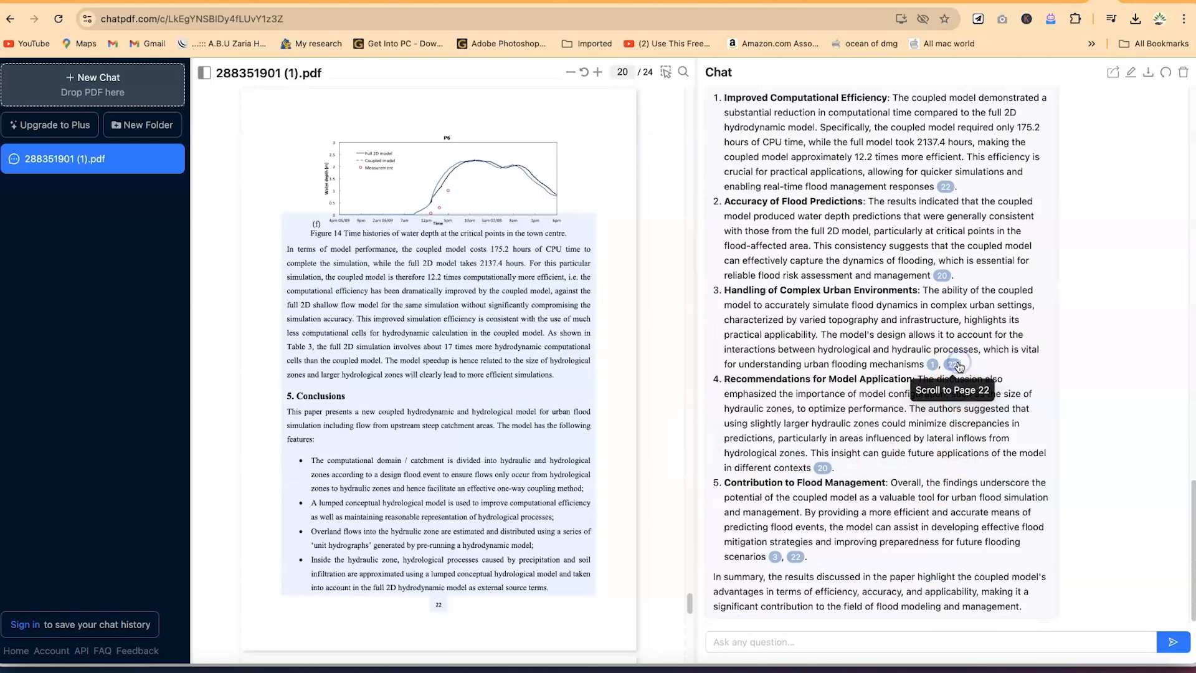
click(934, 366)
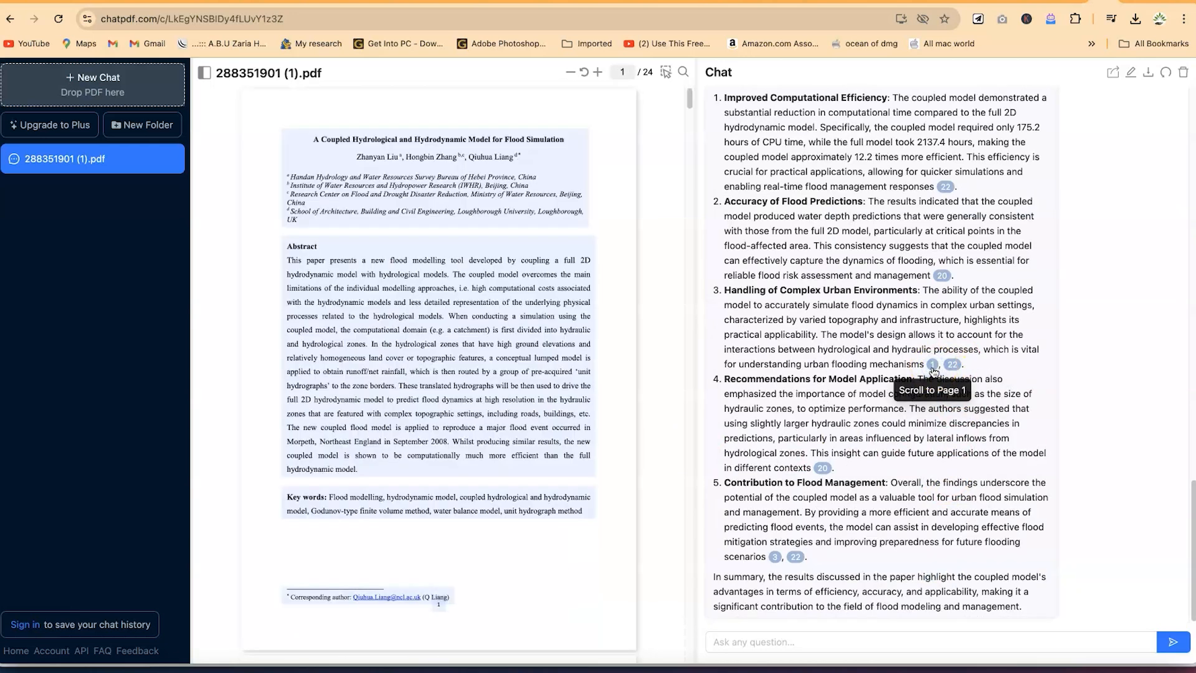
Follow the page 20 citation under Recommendations for Model Application and the page 22 citation under Contribution to Flood Management.
click(811, 468)
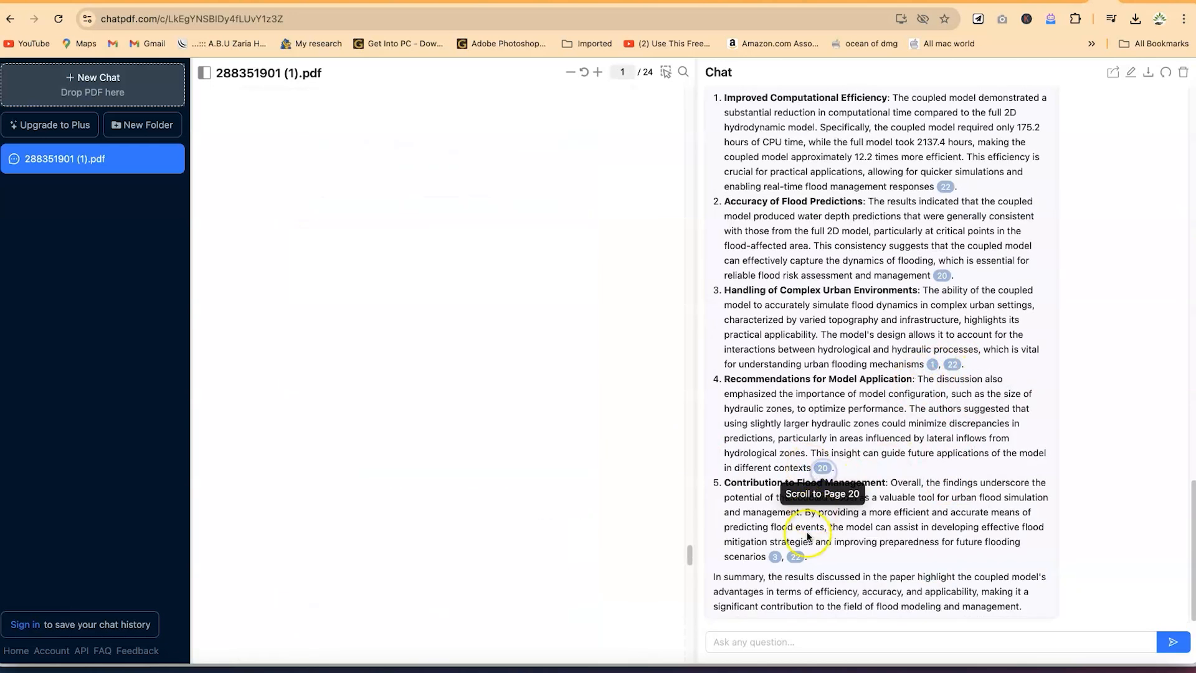
click(800, 558)
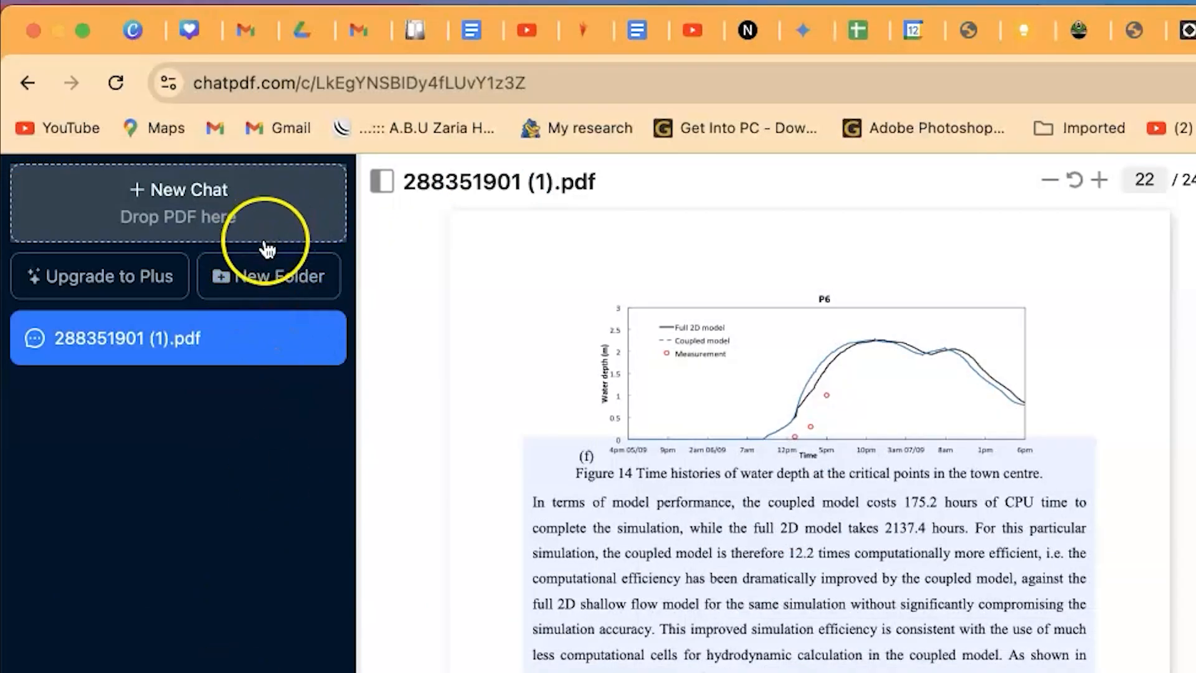
click(230, 202)
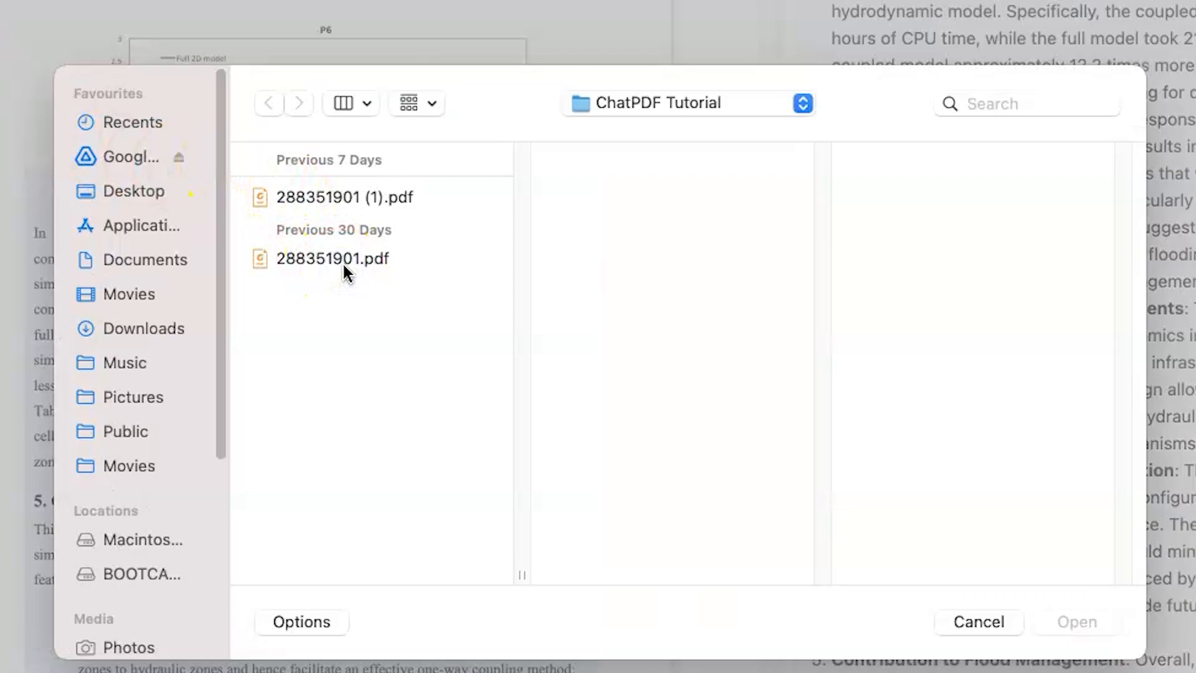
click(92, 259)
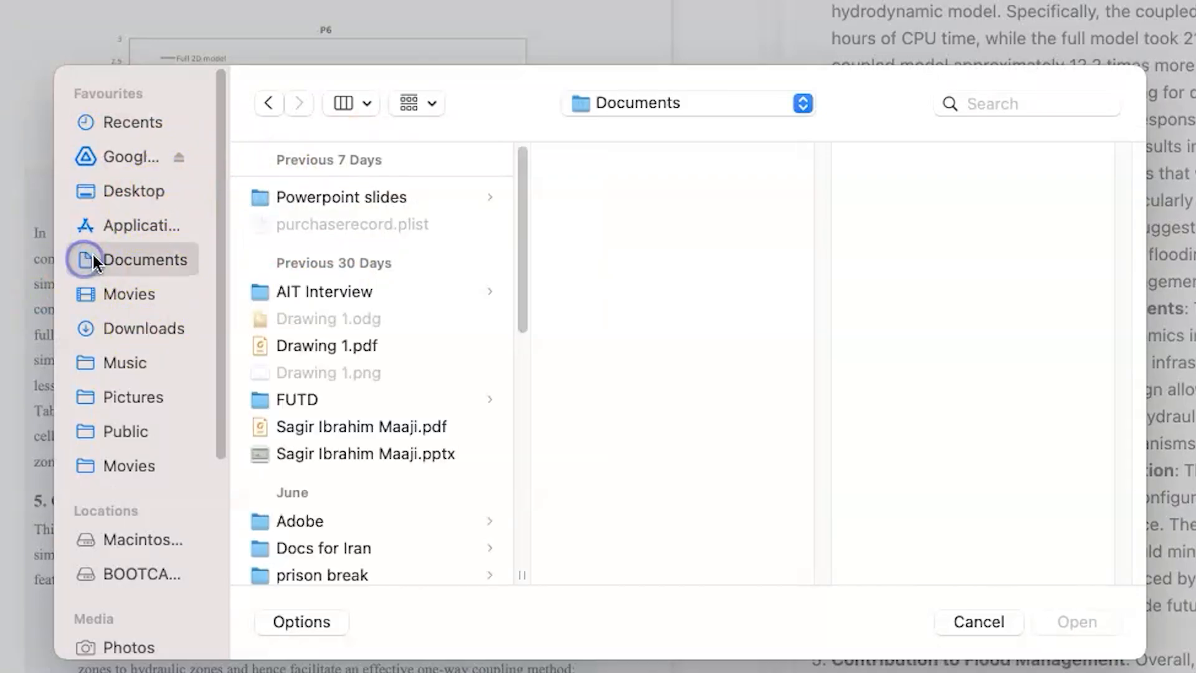
click(446, 265)
click(623, 300)
click(967, 480)
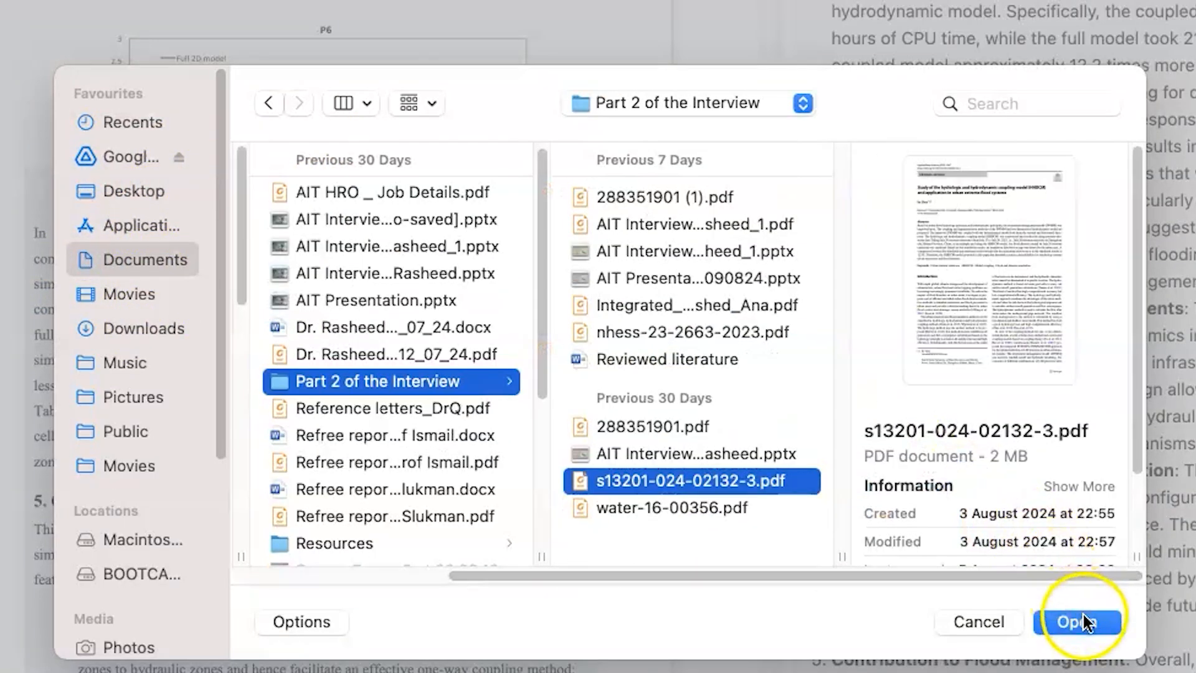
click(1068, 622)
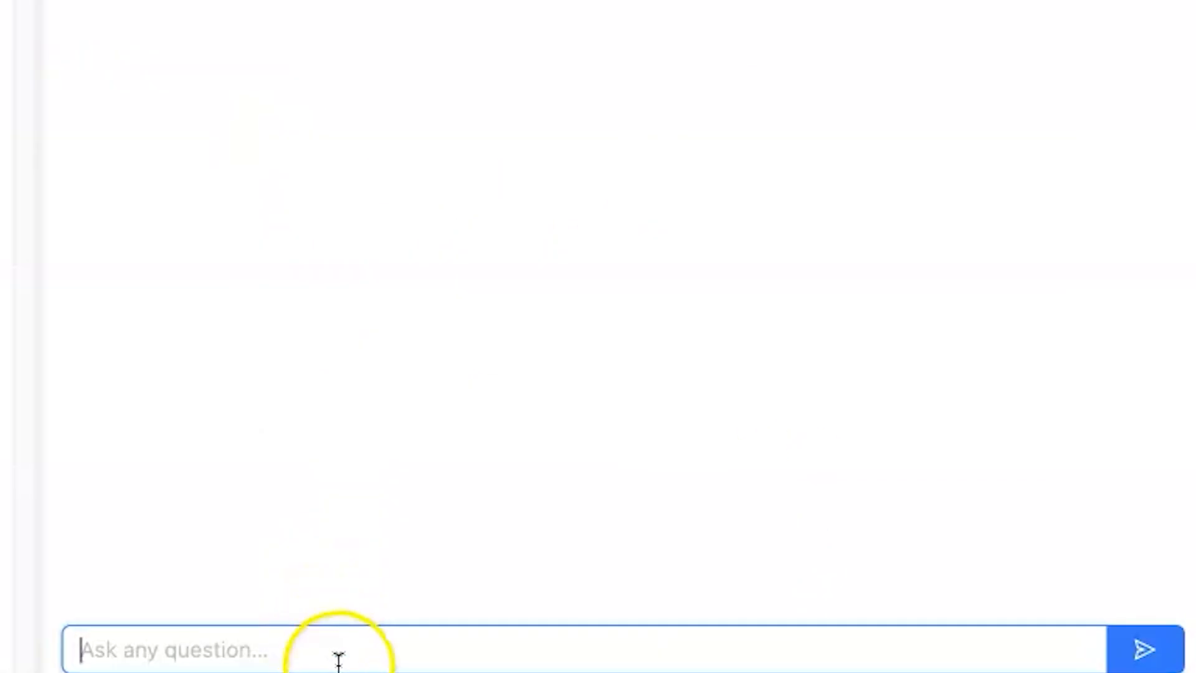
Ask the new paper's chat "Can you explain the significance of the results discussed in the discussion section?".
click(828, 643)
text(Can you explain the significance of the results discussed in the discussion section?)
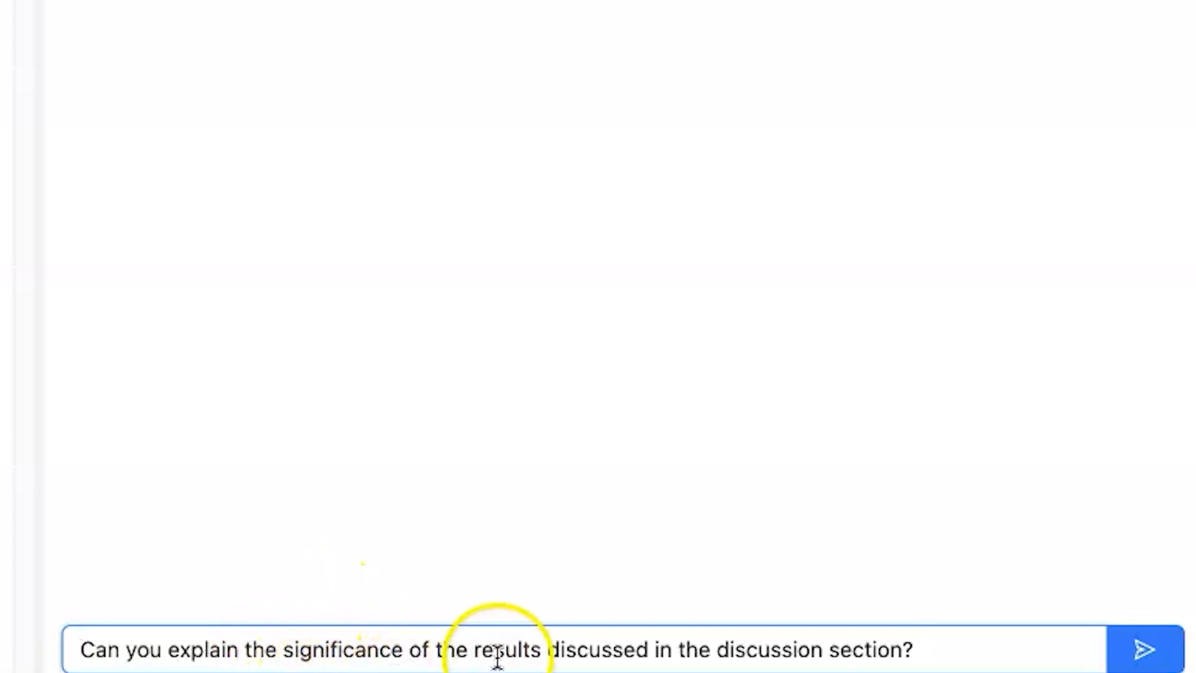
key(Return)
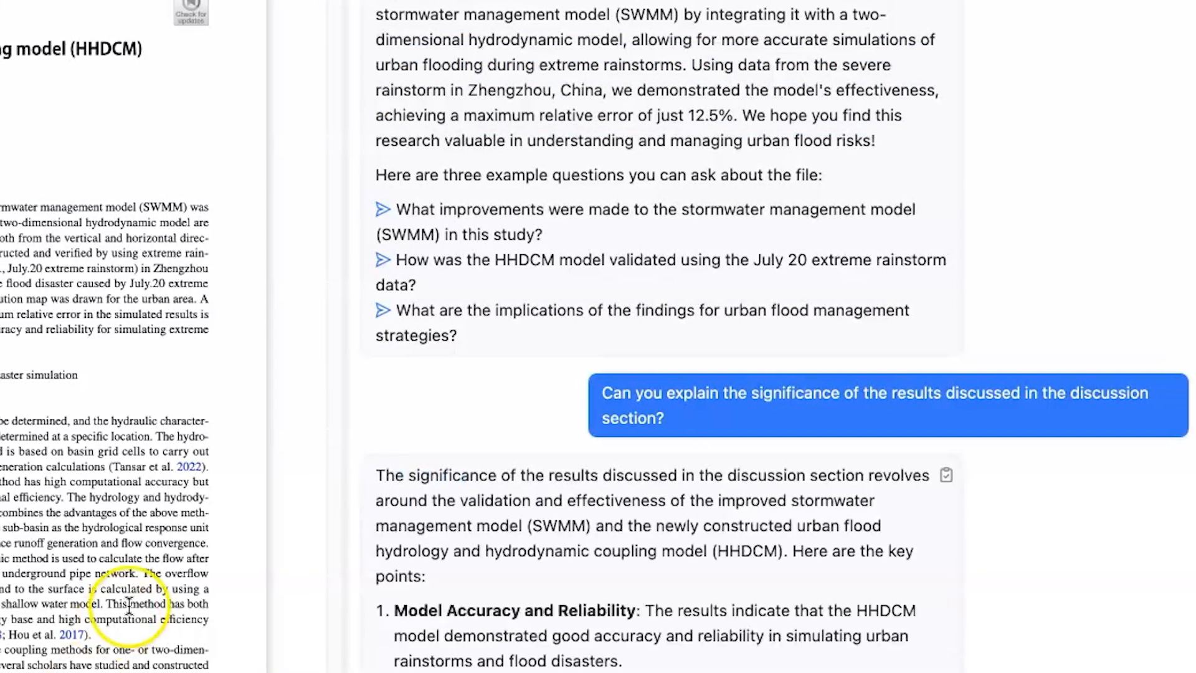
Review the answer about the discussion results and follow its page citation under Model Accuracy and Reliability to the source.
scroll(734, 534, down, 5)
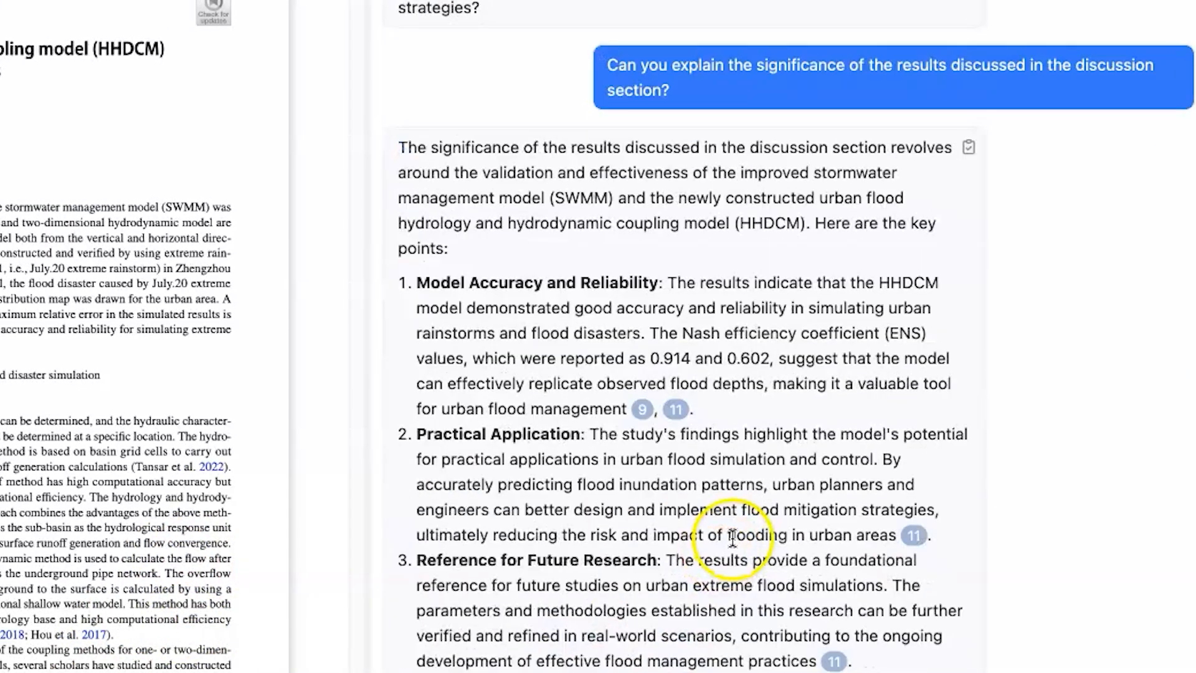
scroll(735, 526, down, 2)
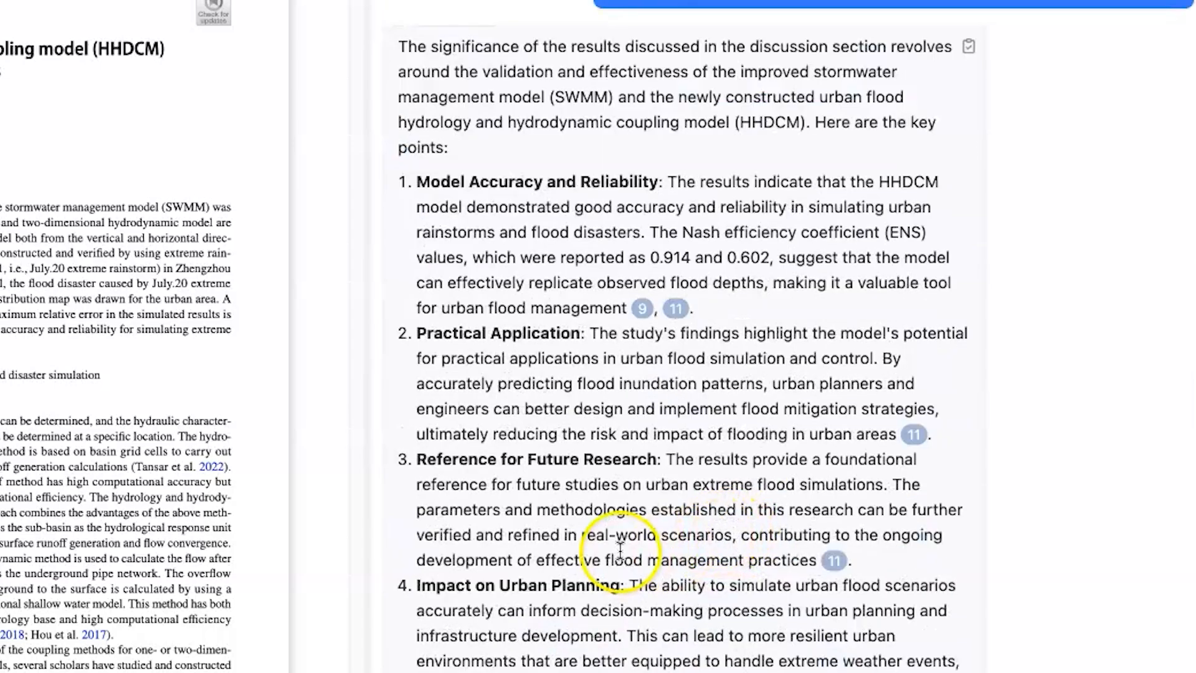
click(643, 309)
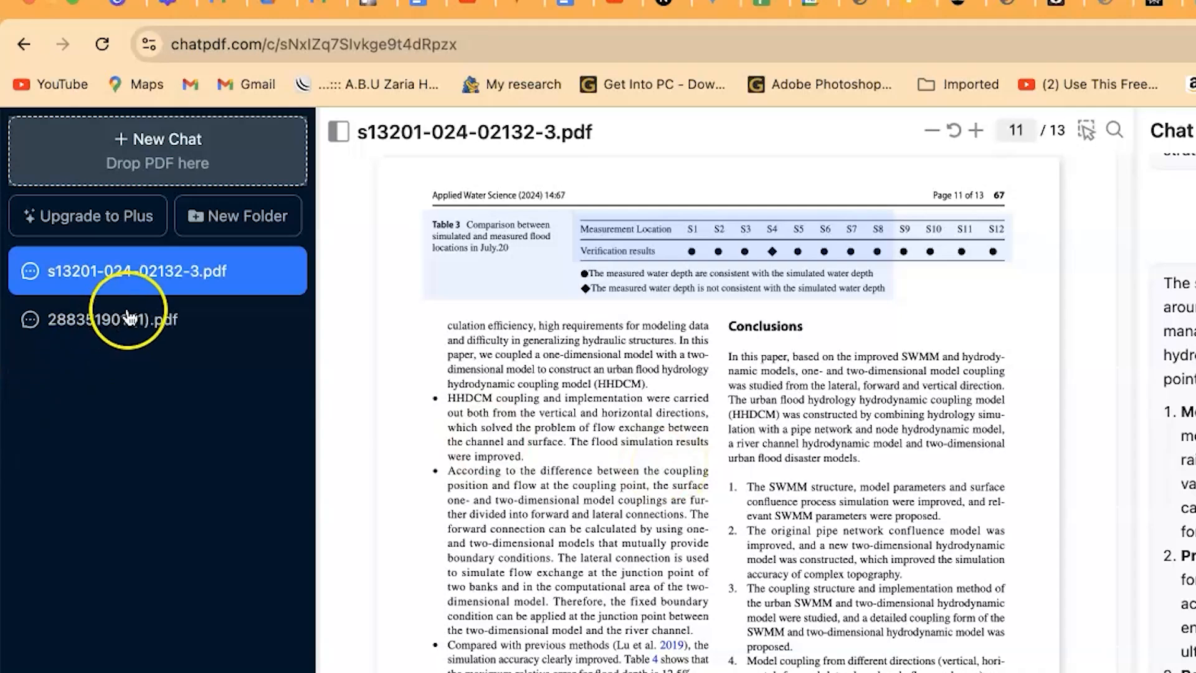
click(67, 195)
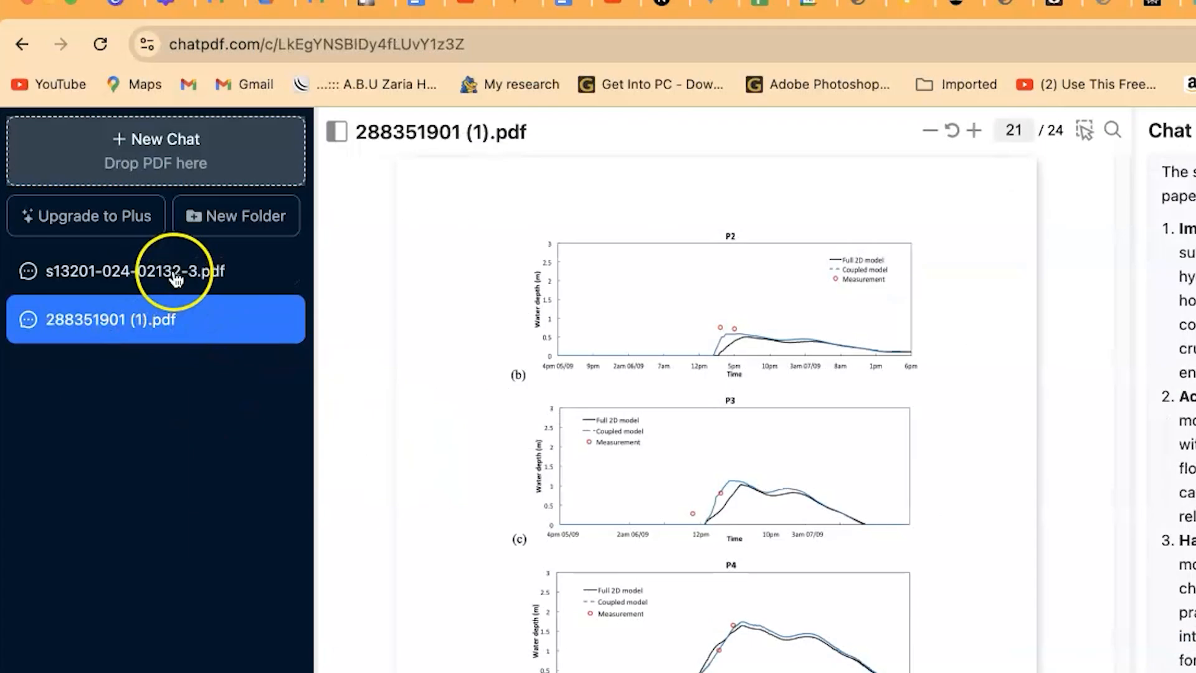
click(106, 160)
click(147, 327)
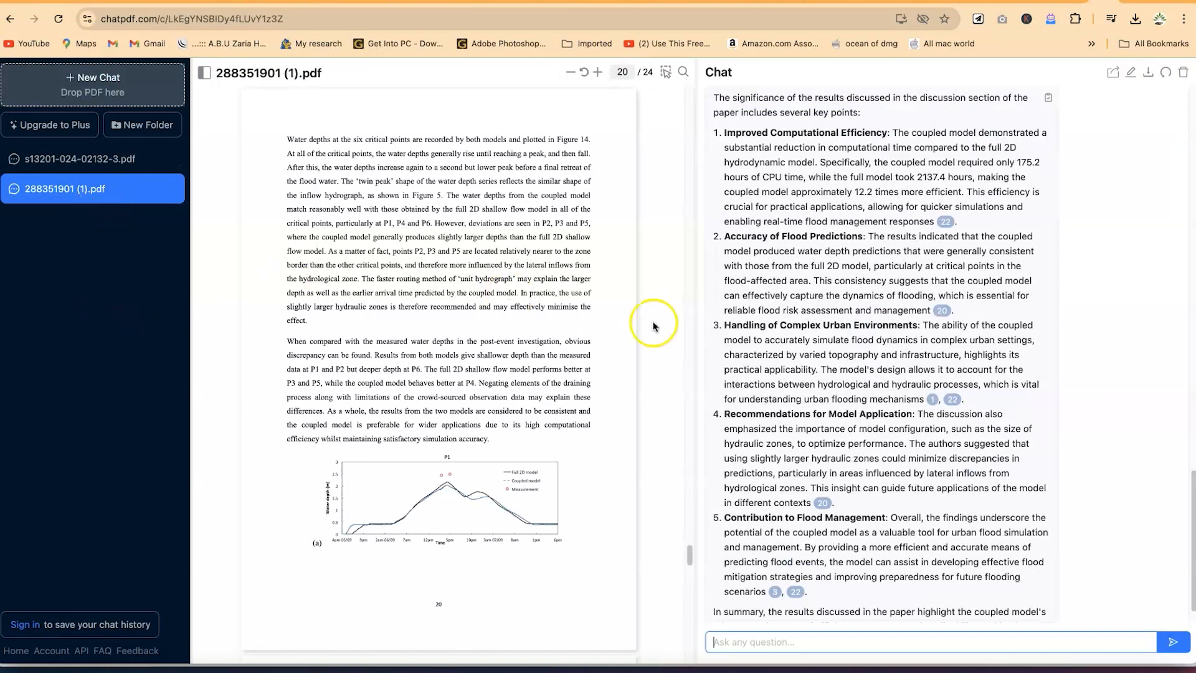
scroll(854, 360, up, 15)
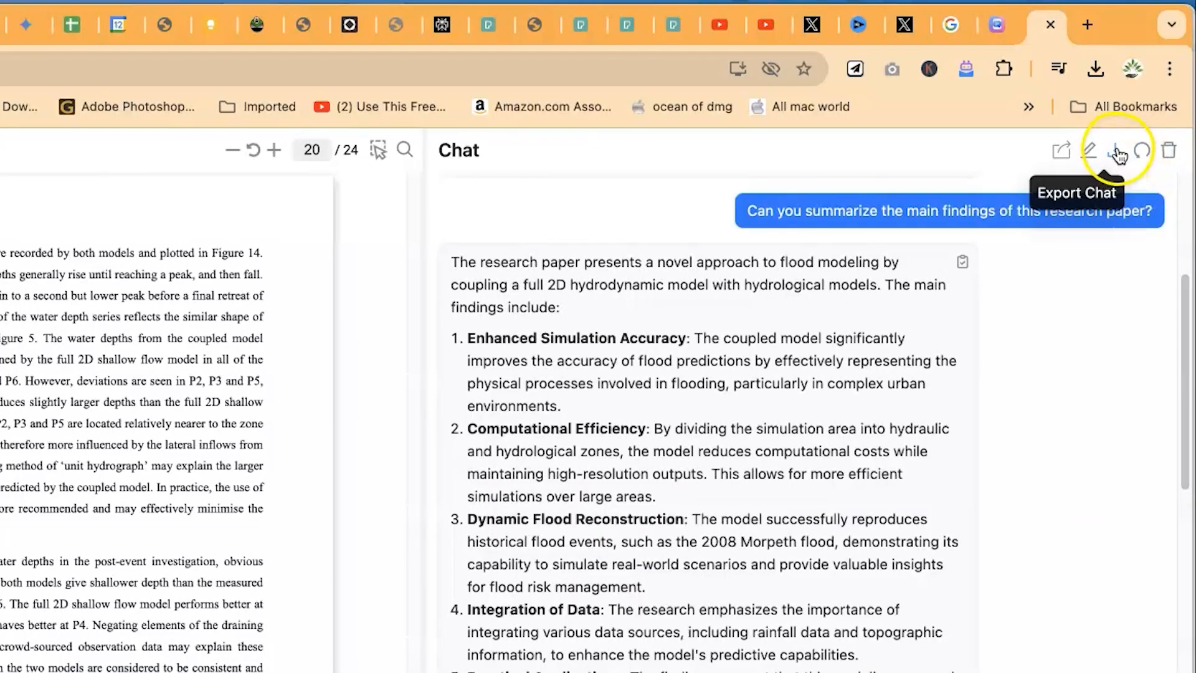
click(1118, 154)
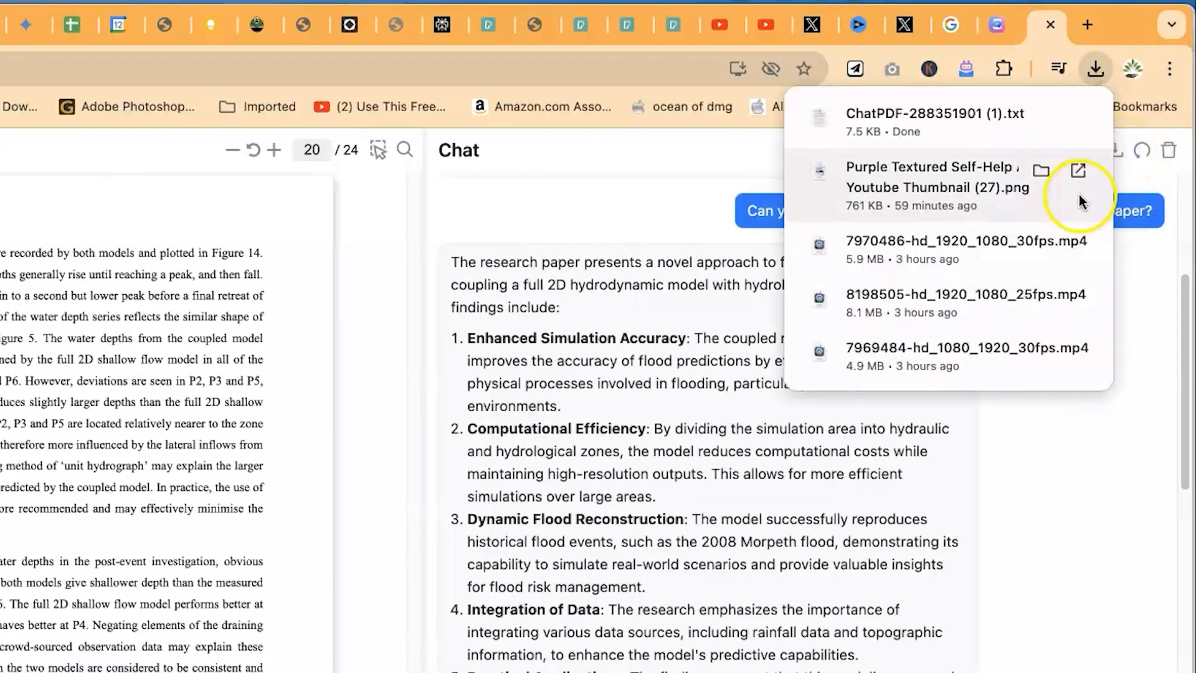
click(1095, 69)
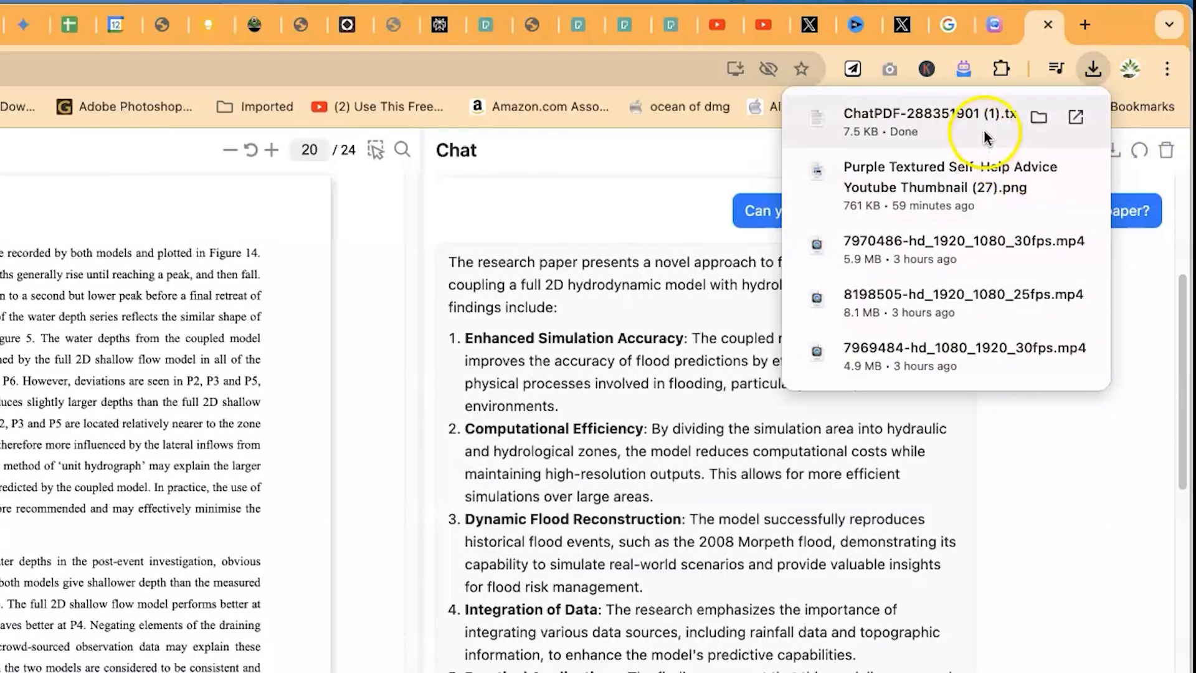
click(1038, 118)
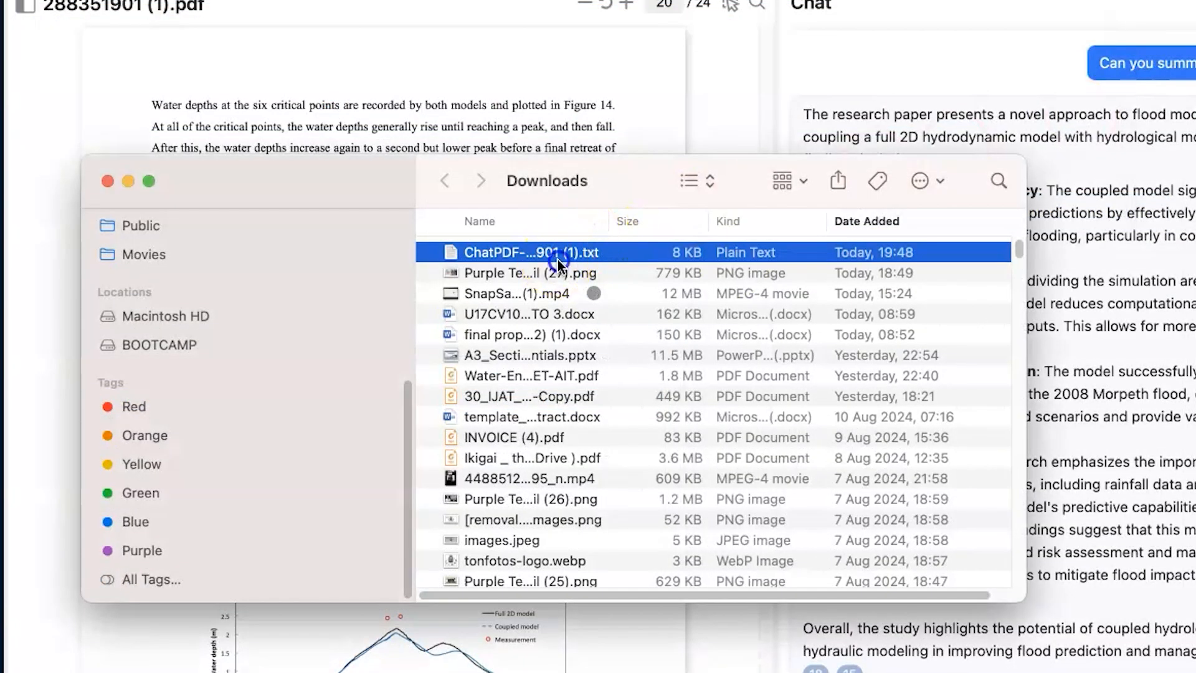
double_click(559, 259)
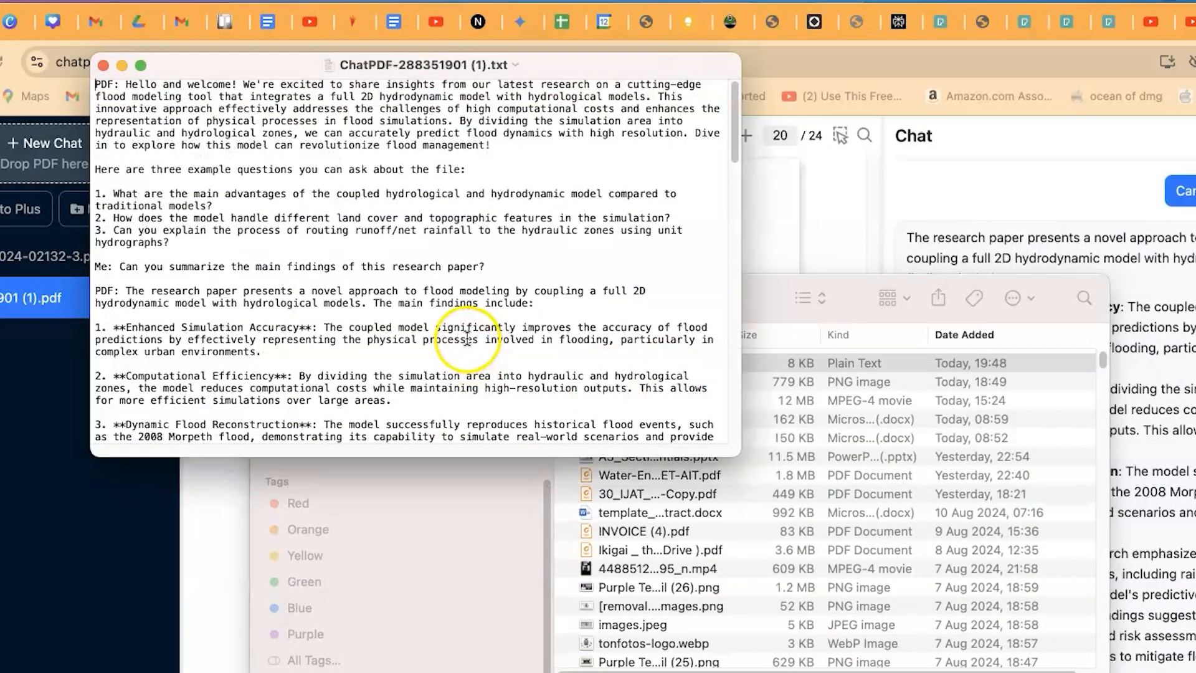
scroll(467, 340, down, 5)
scroll(469, 337, up, 8)
scroll(472, 330, down, 10)
scroll(471, 330, down, 15)
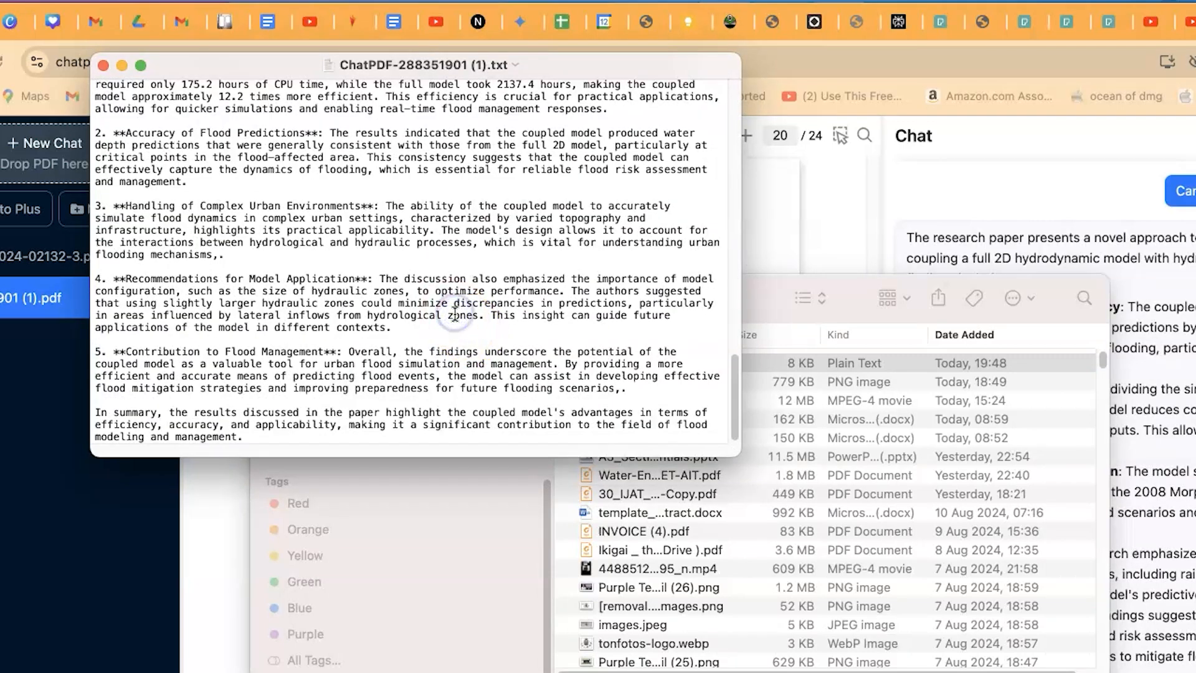
key(super+a)
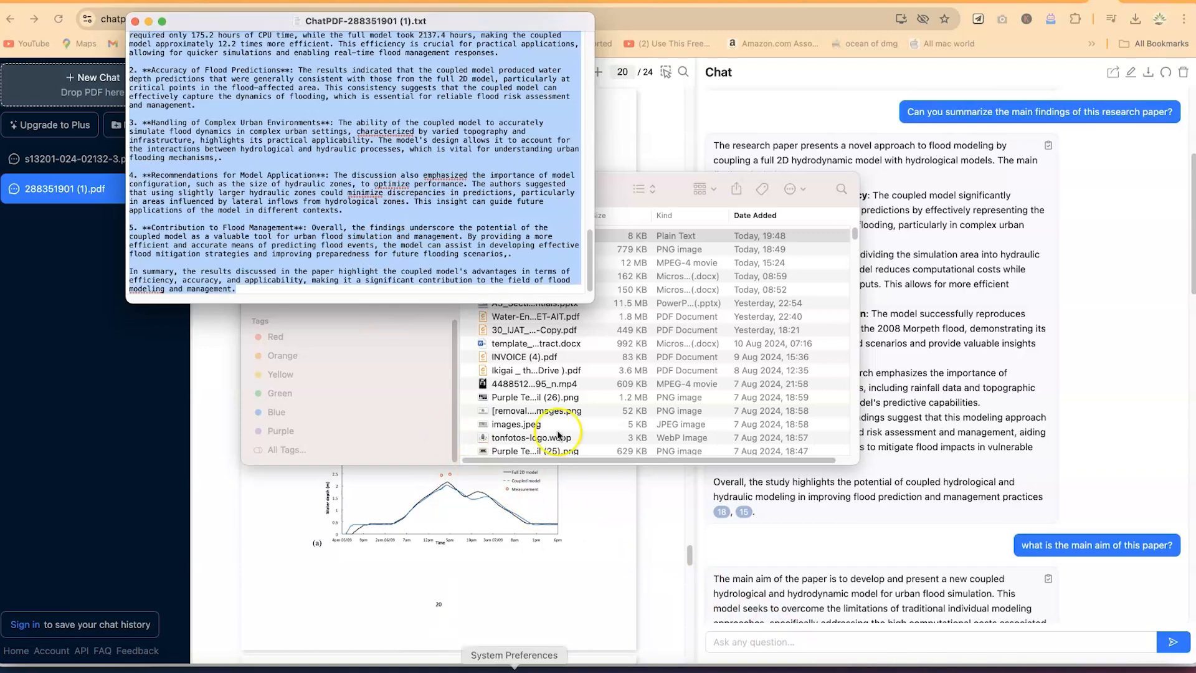
Return to the chat page and skim the flood simulation paper back to its first page and down through its sections.
click(974, 250)
scroll(574, 249, up, 10)
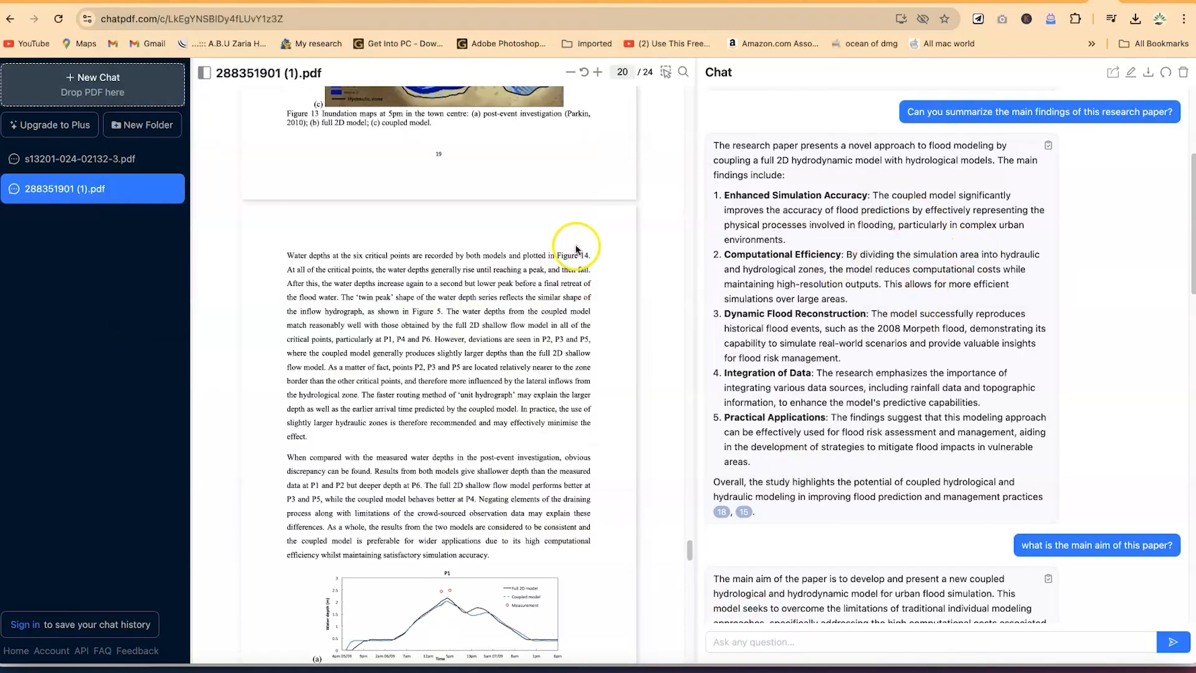
scroll(408, 233, up, 15)
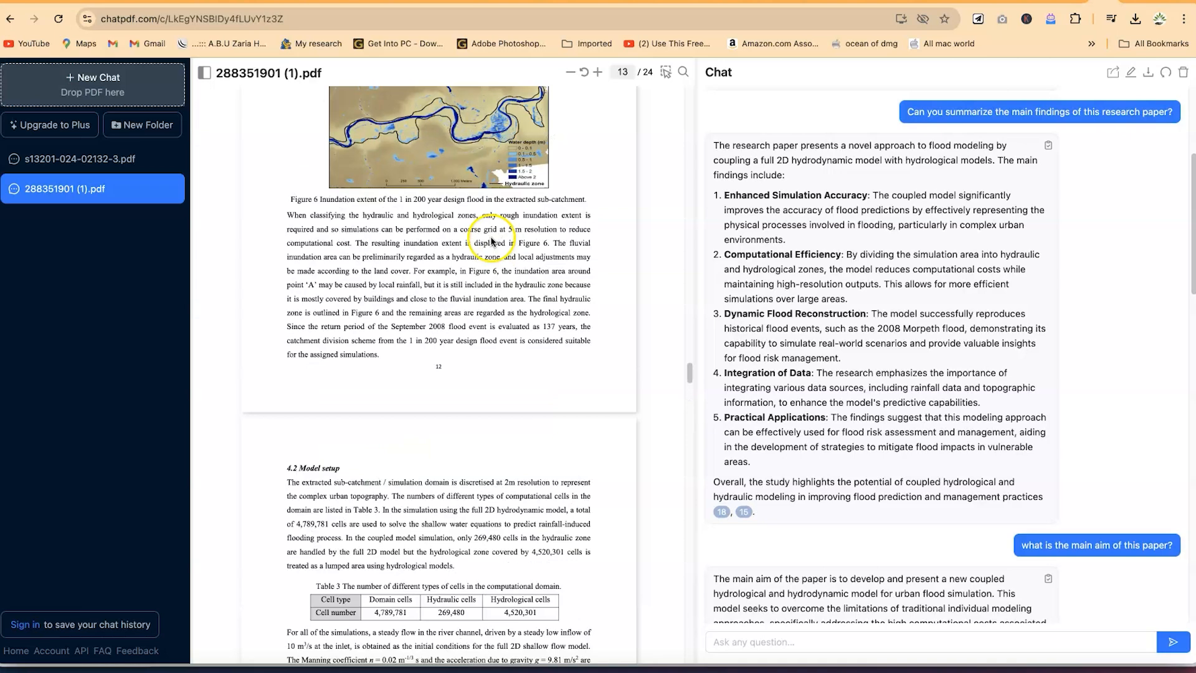
scroll(440, 328, up, 20)
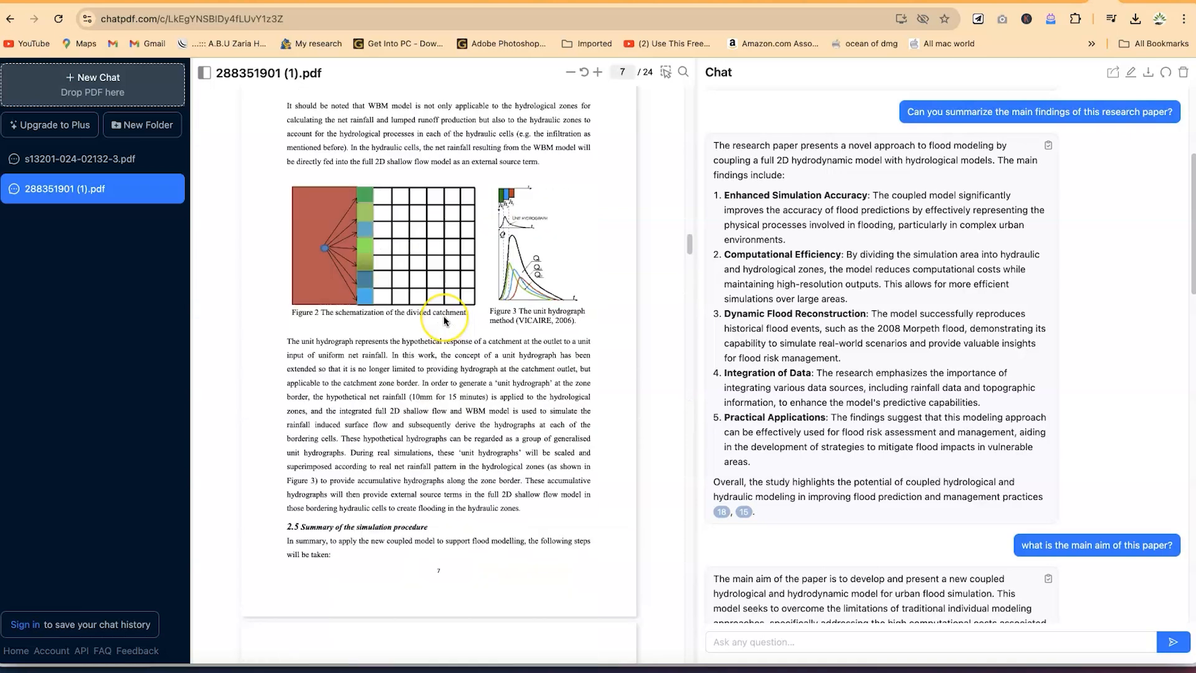
scroll(445, 320, up, 8)
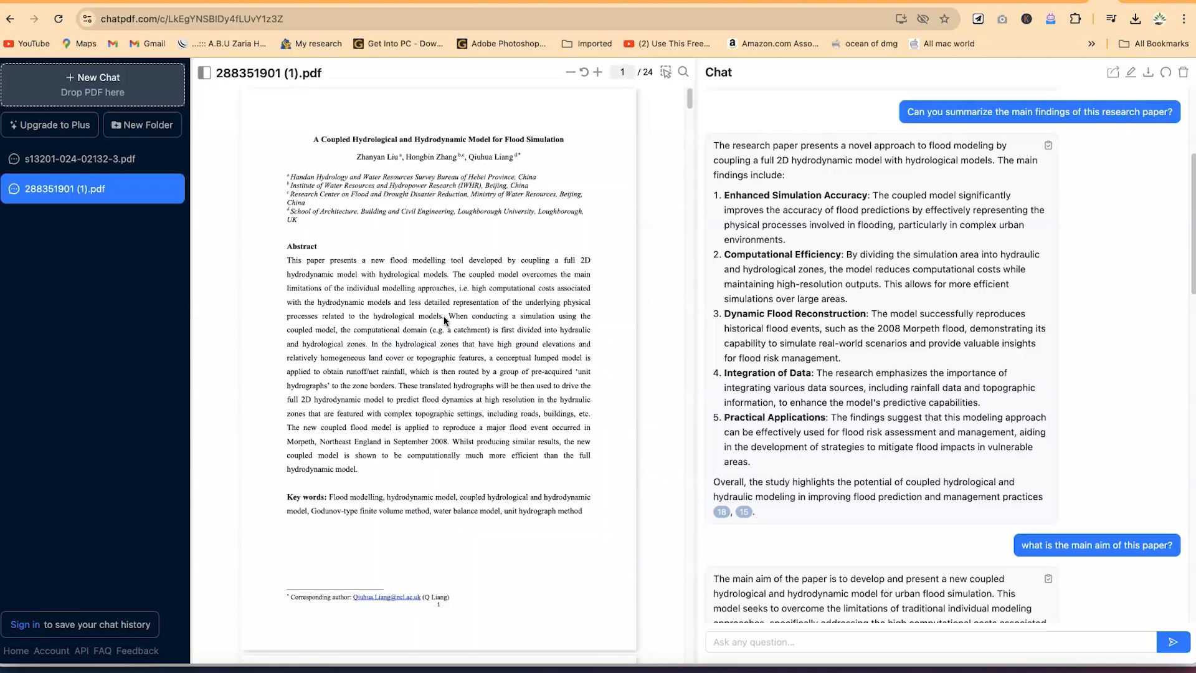
scroll(518, 297, down, 20)
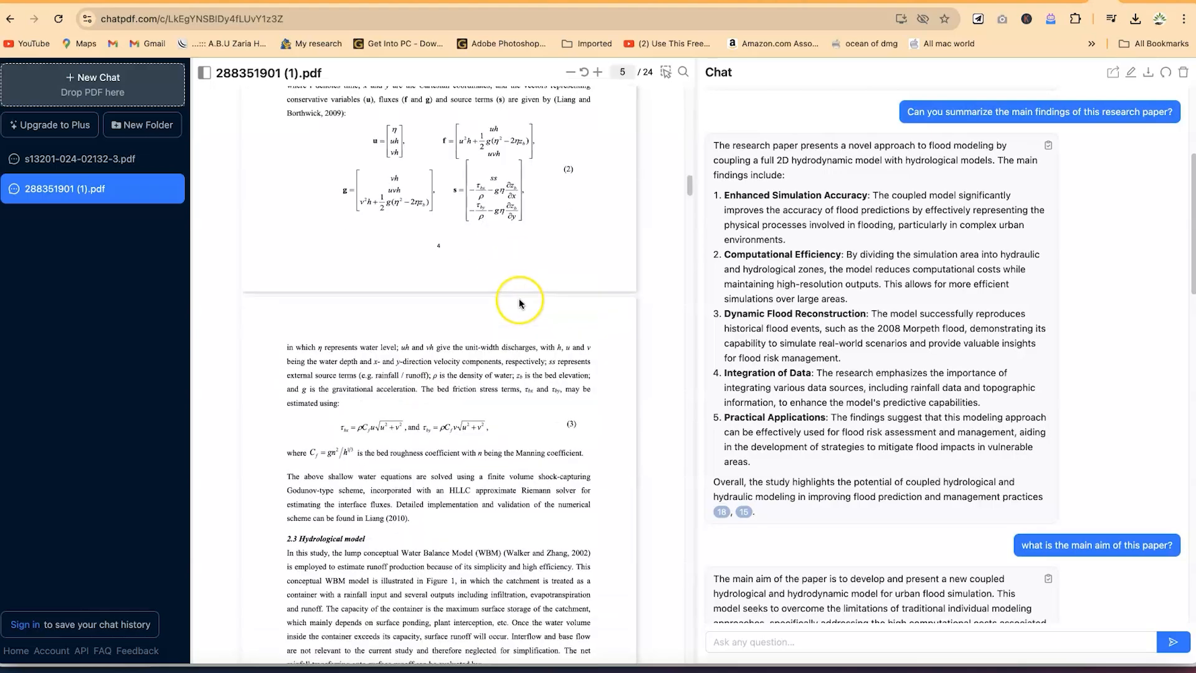
Create a new folder named Research 1, signing in with the Google account to complete it.
click(142, 125)
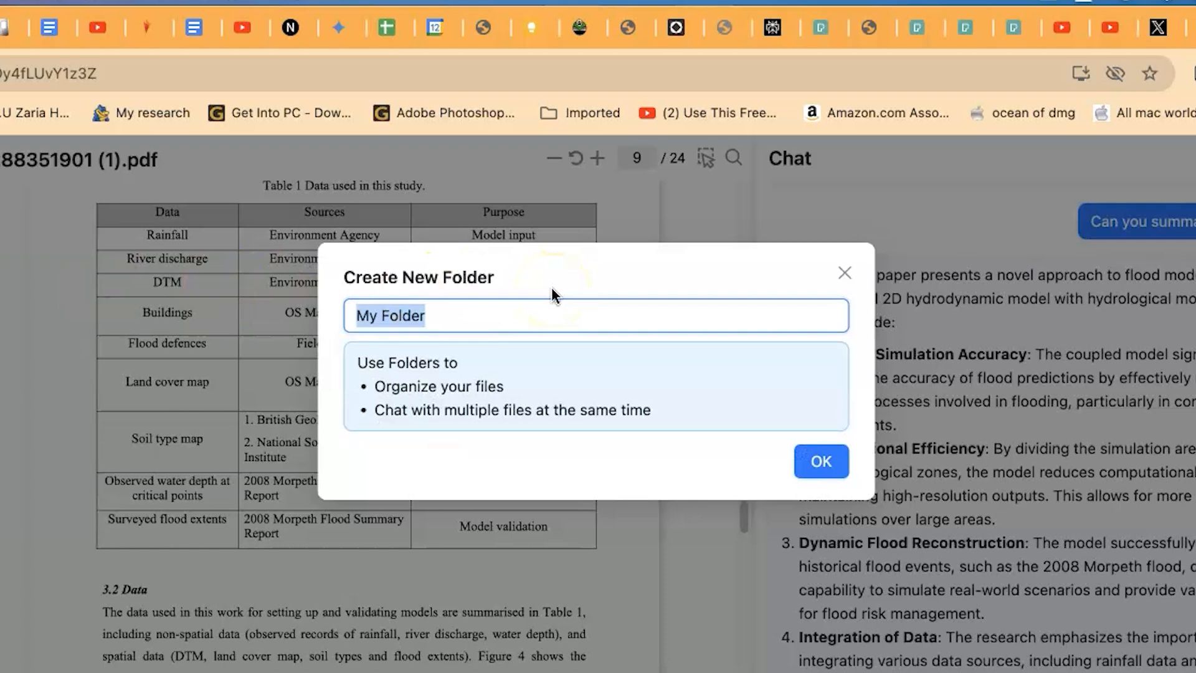
text(Research 1)
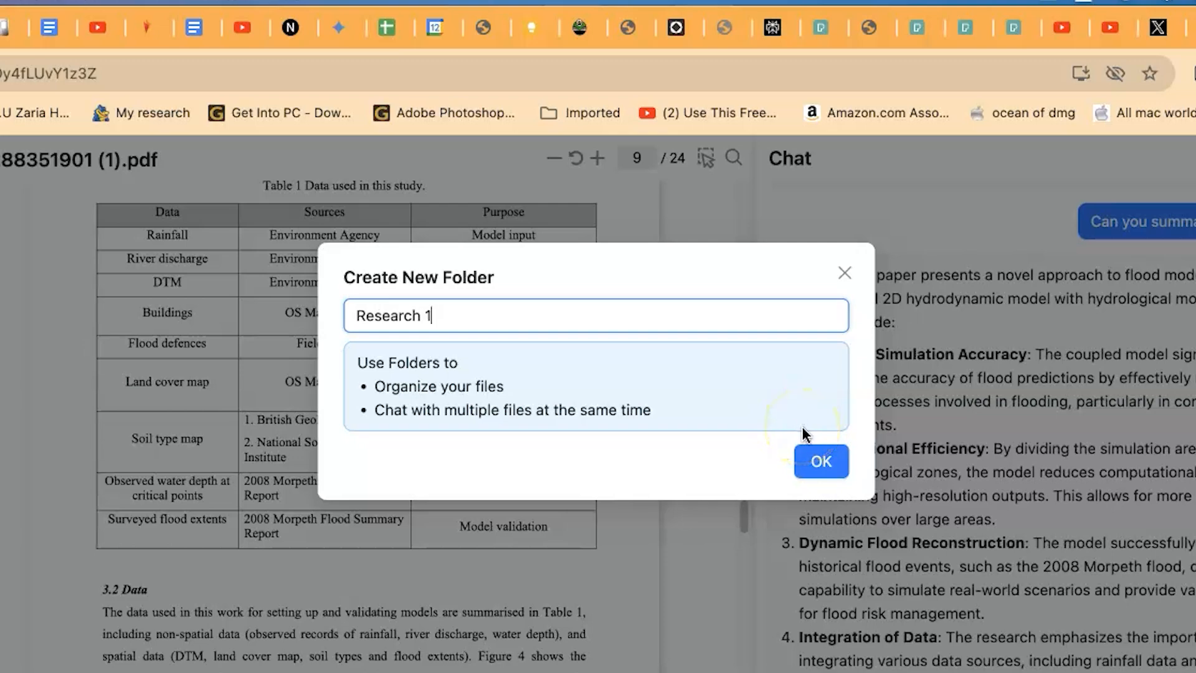
click(820, 461)
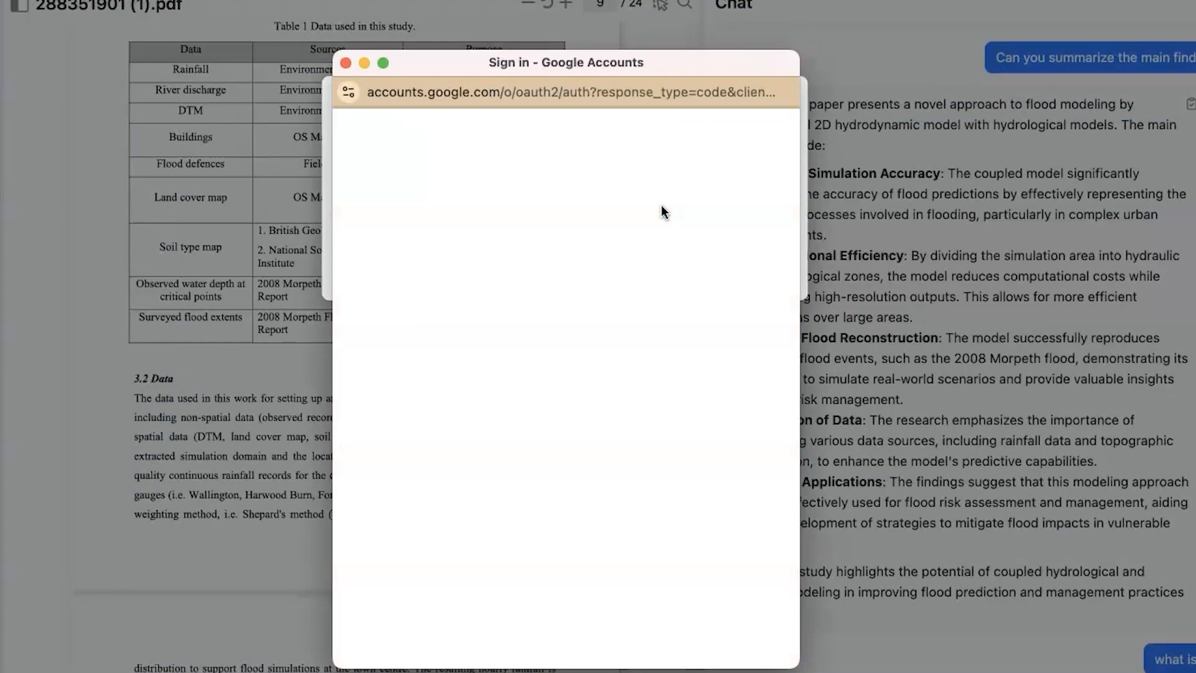
click(551, 329)
click(680, 525)
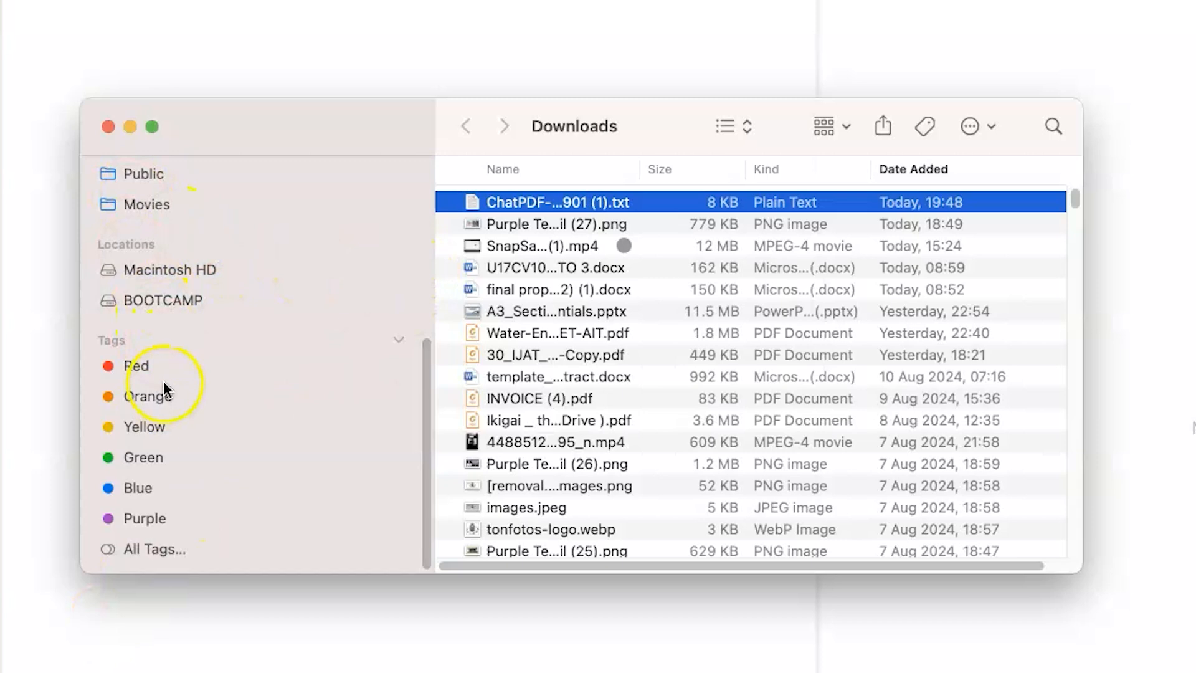
click(212, 296)
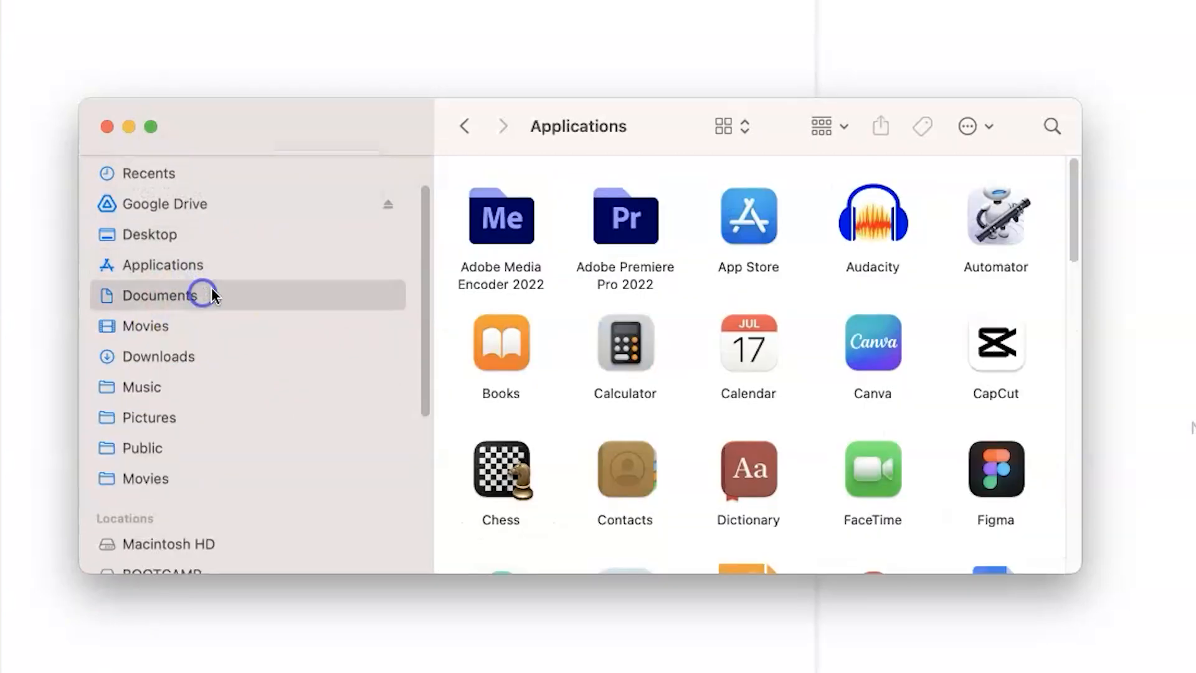
click(753, 327)
click(617, 264)
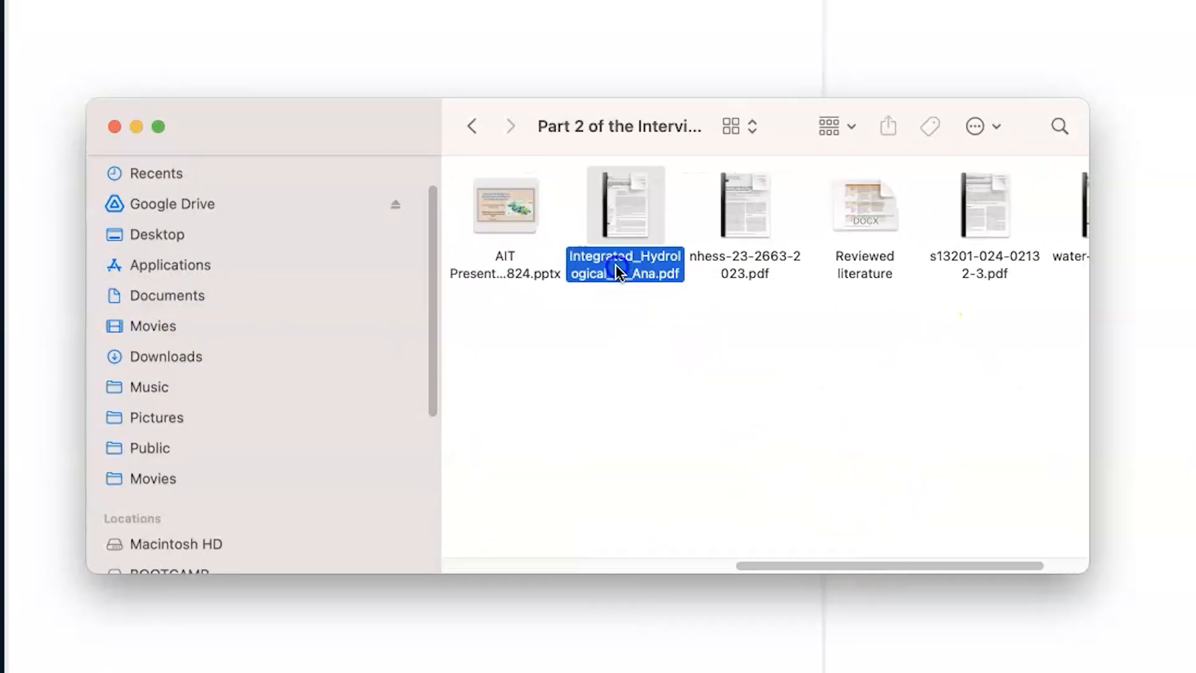
super+click(730, 260)
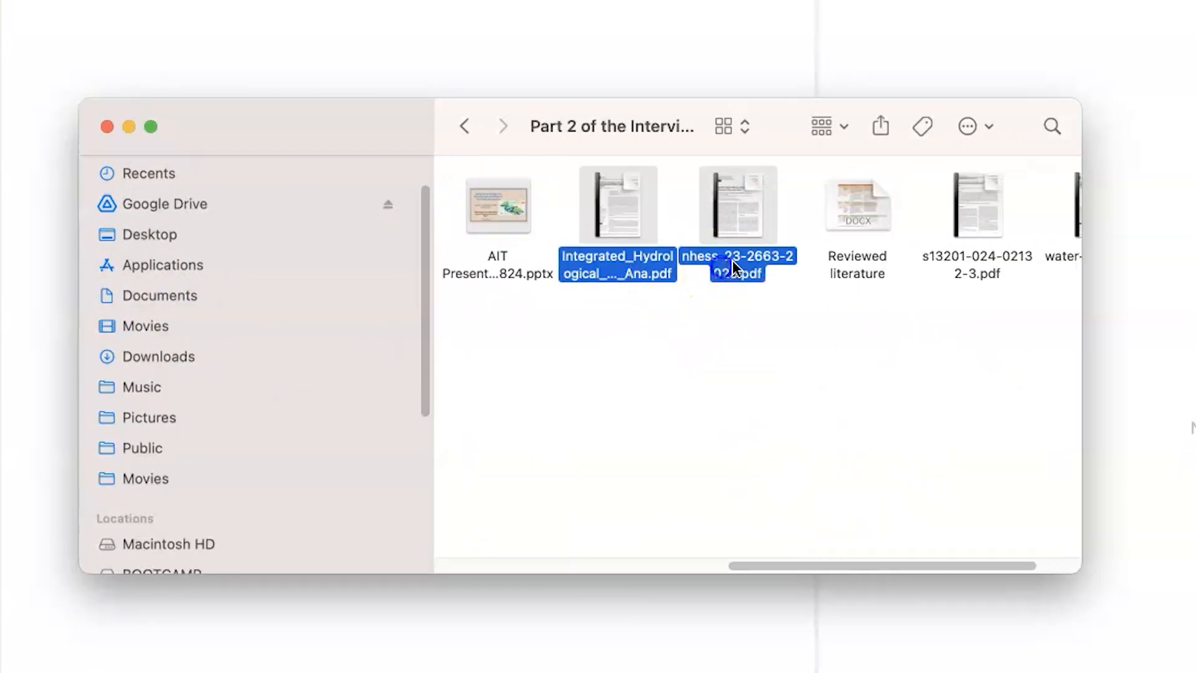
super+click(970, 293)
drag(930, 279, 873, 454)
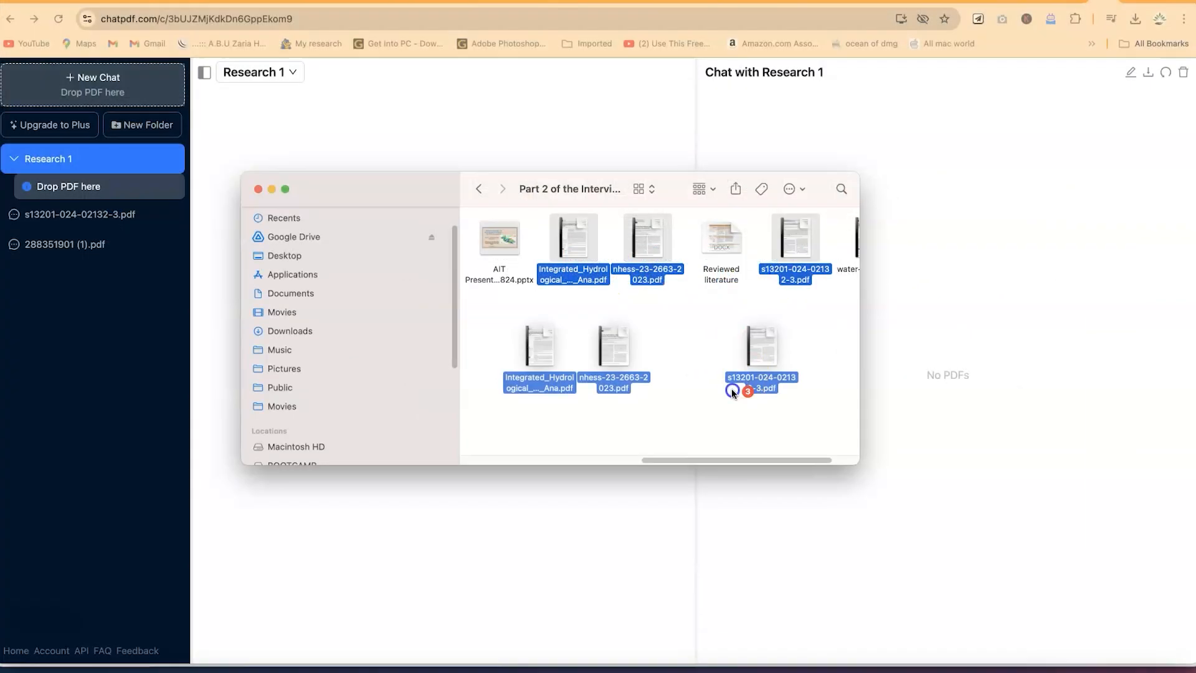
drag(732, 388, 559, 542)
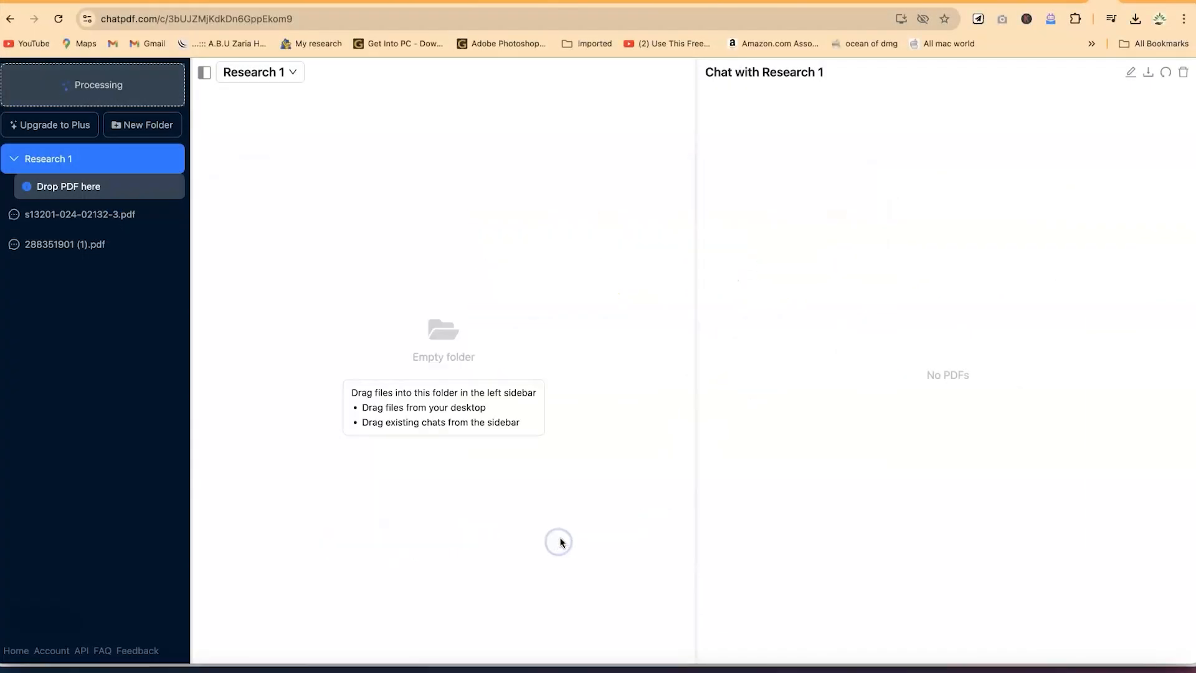